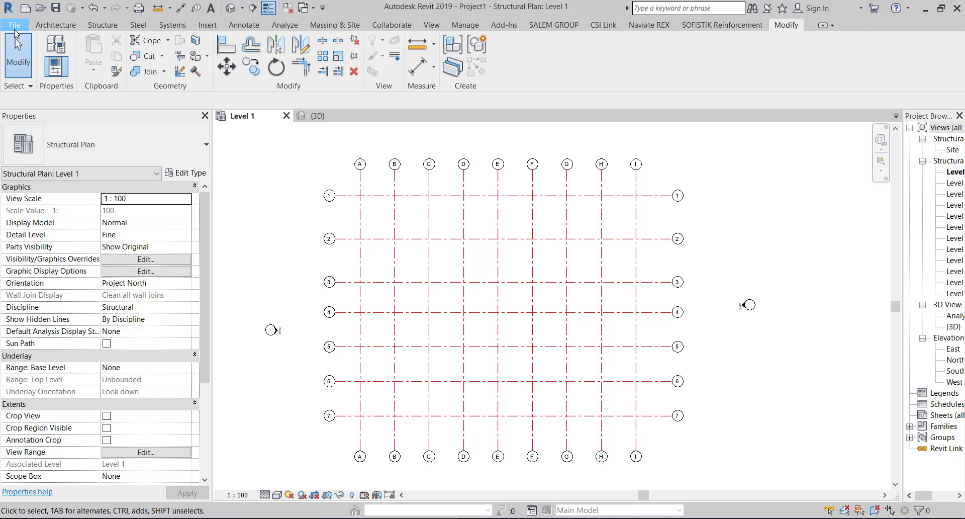
# Create a new family from the Metric Structural Column template.
pyautogui.click(22, 26)
pyautogui.moveTo(30, 80)
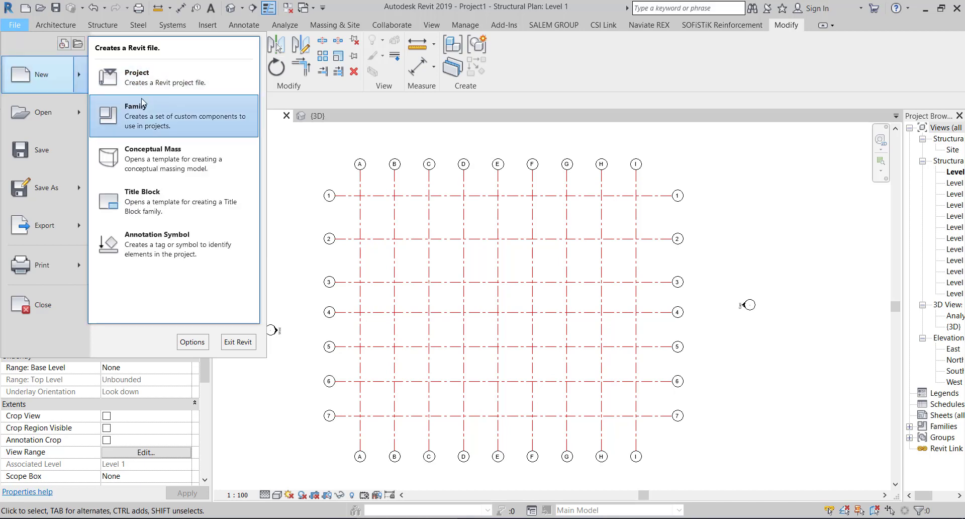
pyautogui.click(144, 111)
pyautogui.scroll(-10, 382, 259)
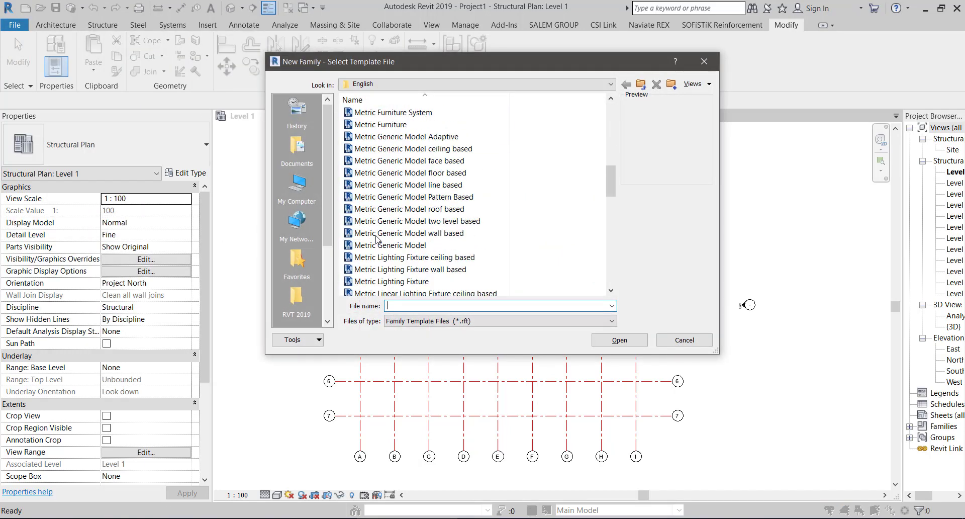
pyautogui.scroll(-7, 382, 260)
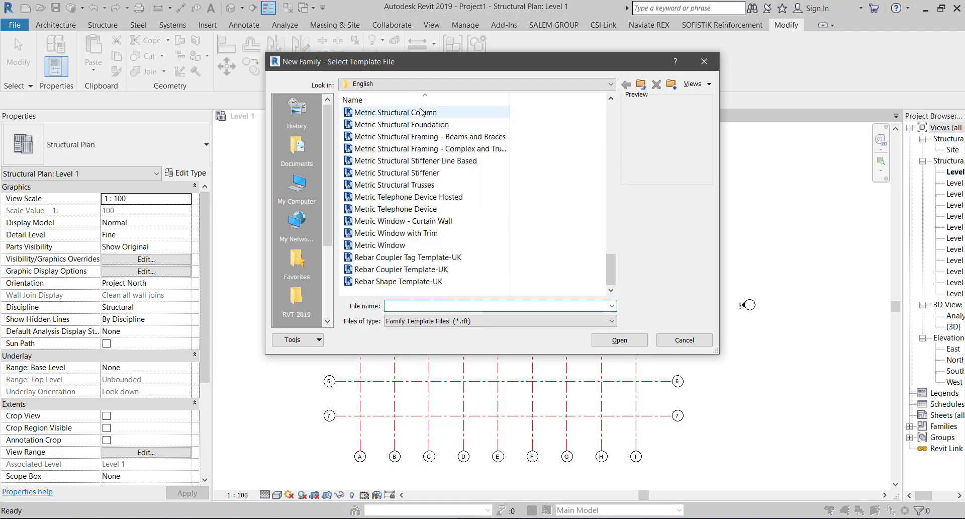
pyautogui.doubleClick(445, 135)
pyautogui.scroll(-4, 553, 206)
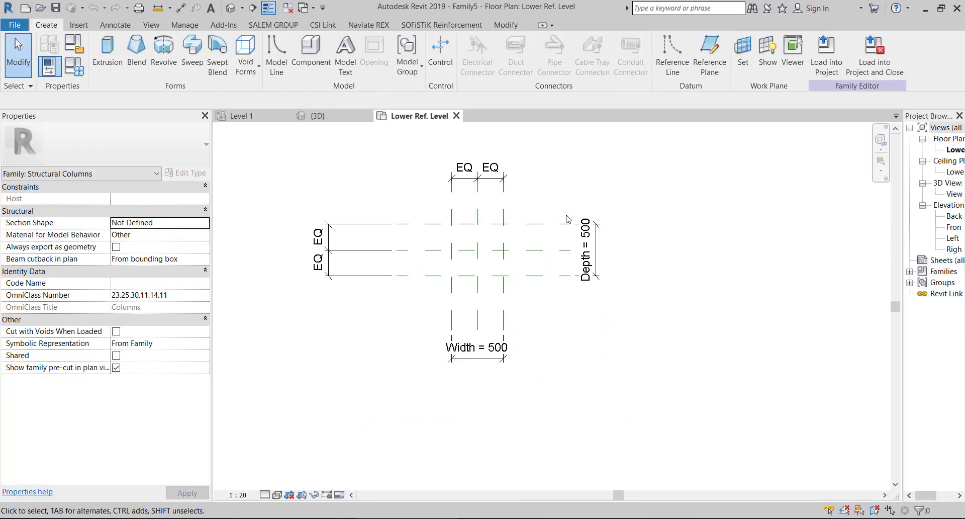
# Delete the Width, Depth and EQ dimensions around the reference planes, keeping the planes themselves.
pyautogui.scroll(3, 539, 249)
pyautogui.scroll(2, 540, 249)
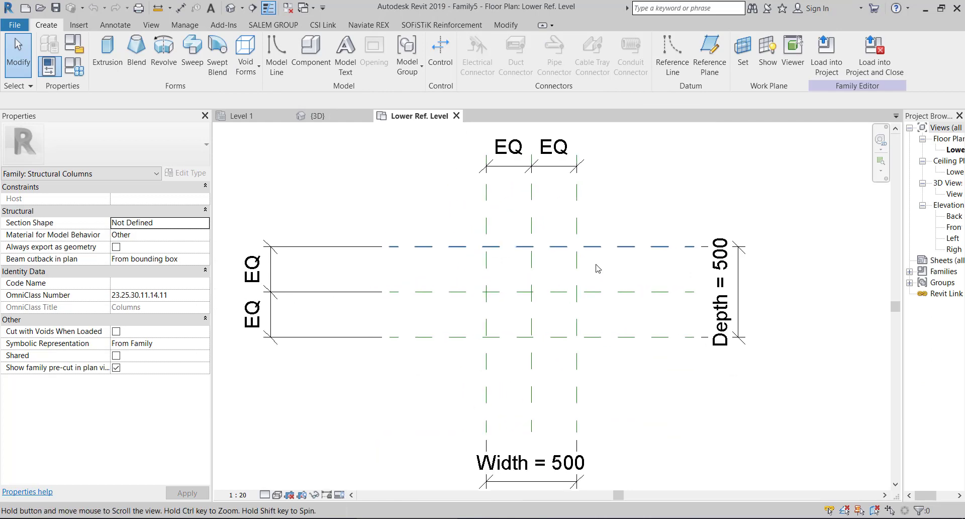
pyautogui.scroll(1, 582, 271)
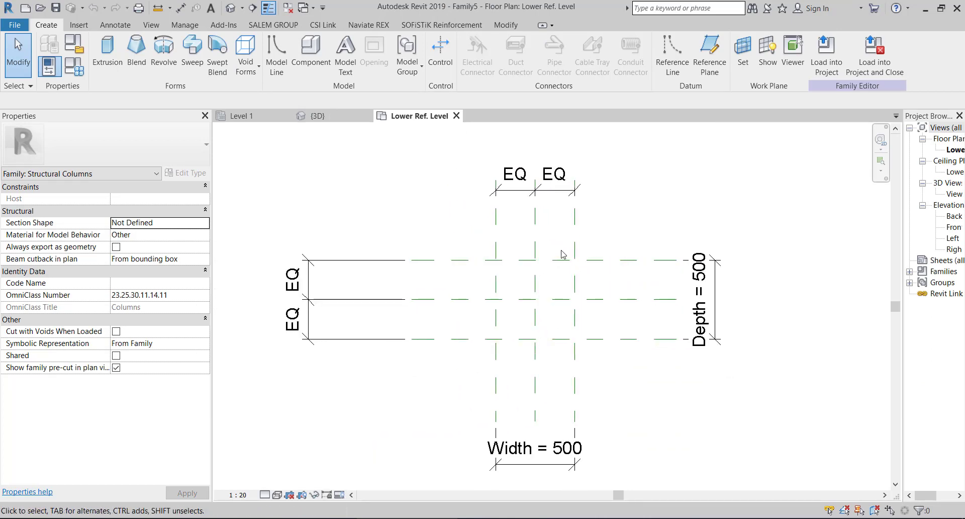
pyautogui.moveTo(459, 222); pyautogui.dragTo(602, 128)
pyautogui.press('Delete')
pyautogui.moveTo(628, 227); pyautogui.dragTo(797, 410)
pyautogui.press('Delete')
pyautogui.click(563, 452)
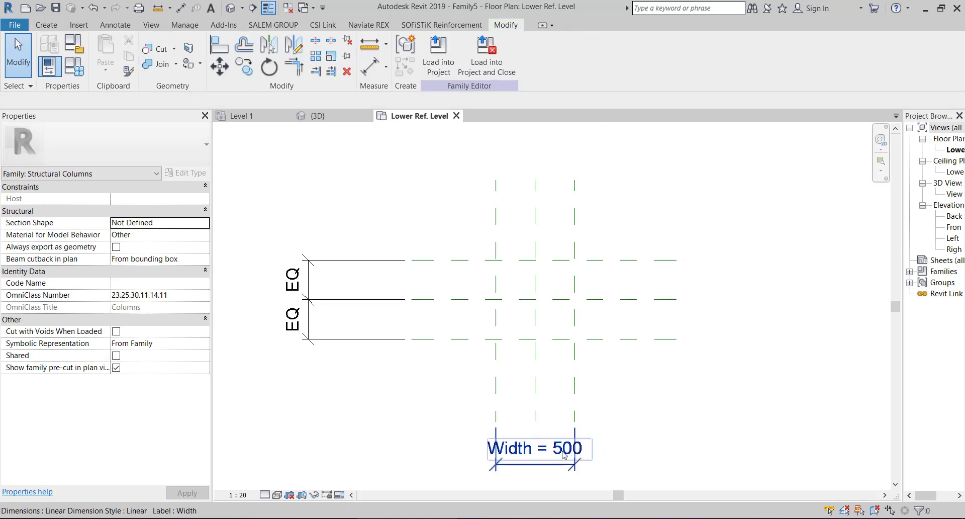
pyautogui.press('Delete')
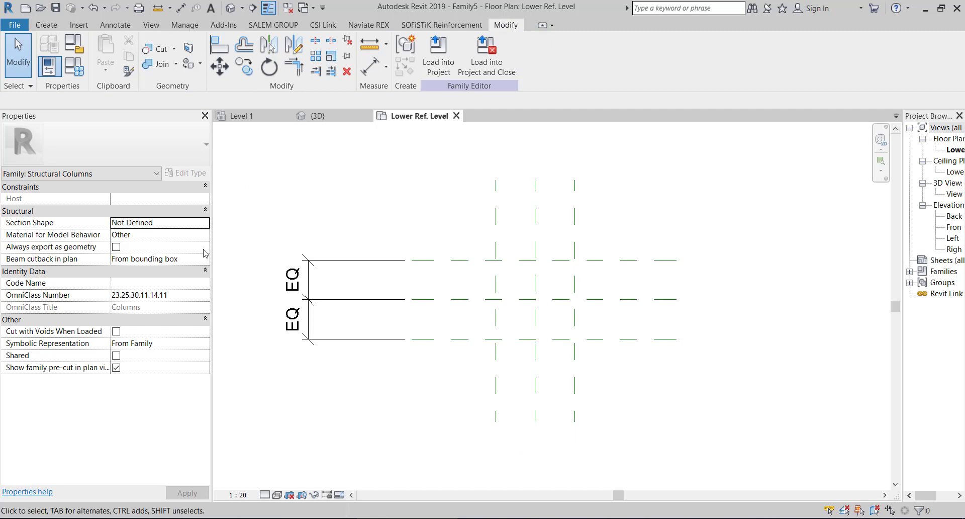
pyautogui.moveTo(230, 231); pyautogui.dragTo(330, 365)
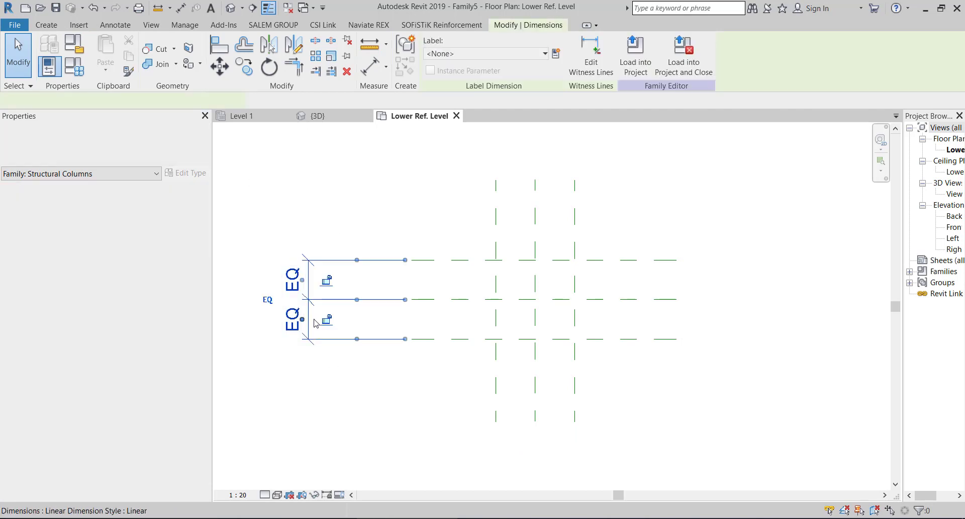
pyautogui.press('Delete')
# Start a blend and sketch its base boundary as a 500 by 500 mm rectangle snapped to the outer reference plane intersections.
pyautogui.scroll(1, 470, 255)
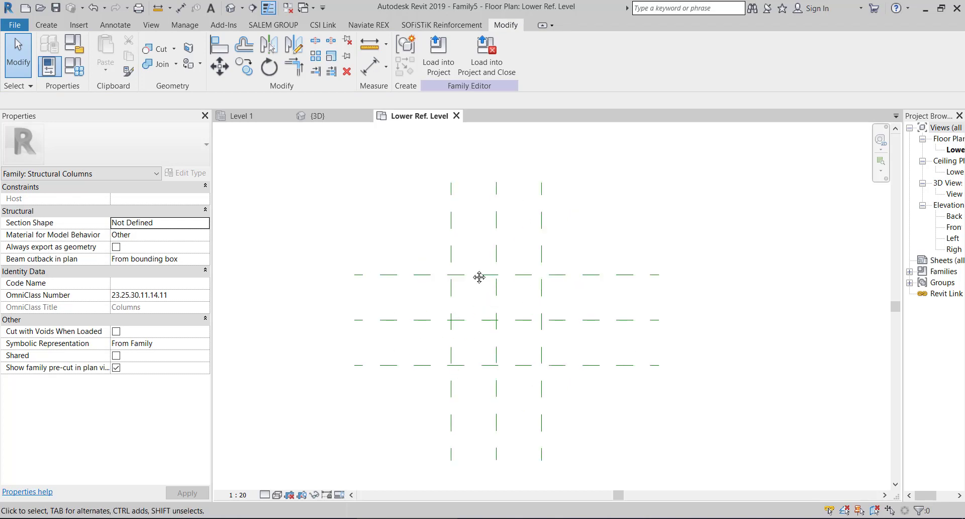
pyautogui.click(49, 28)
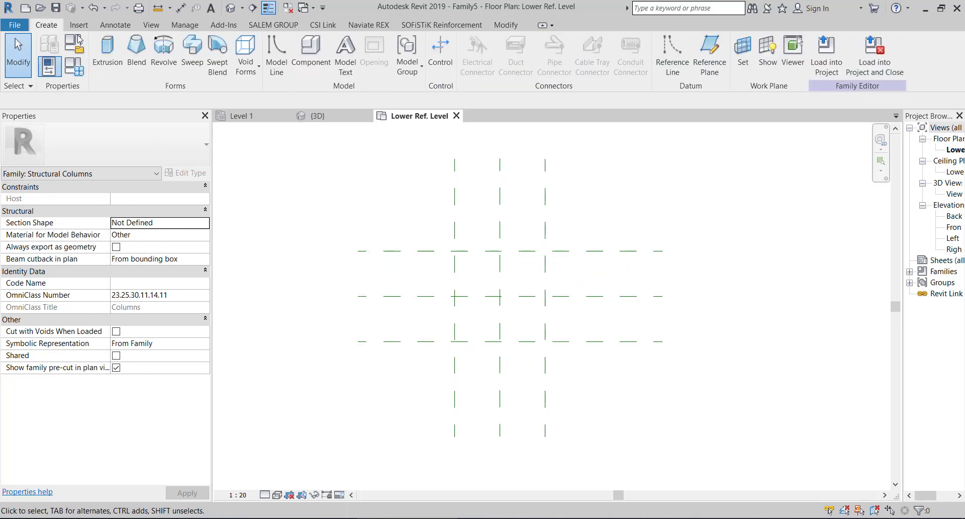
pyautogui.click(141, 60)
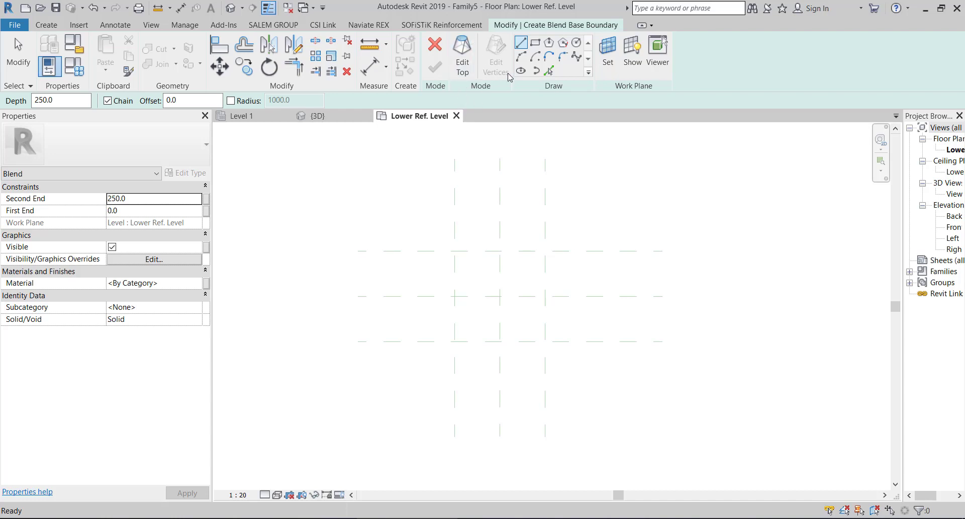
pyautogui.click(535, 43)
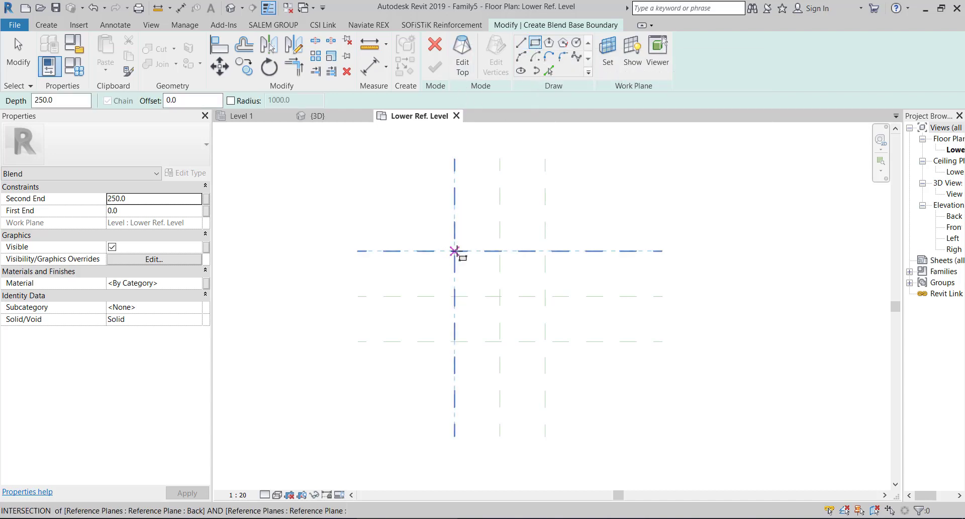
pyautogui.click(455, 251)
pyautogui.click(546, 341)
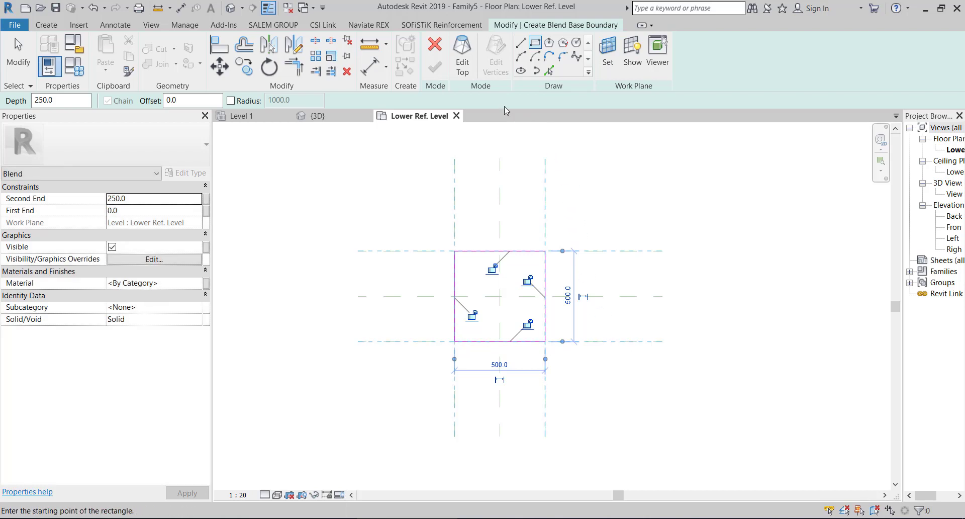
# Sketch the blend's top boundary as a rectangle from the base's upper-left corner, 500 mm deep, and set its width to 1000 mm.
pyautogui.click(466, 71)
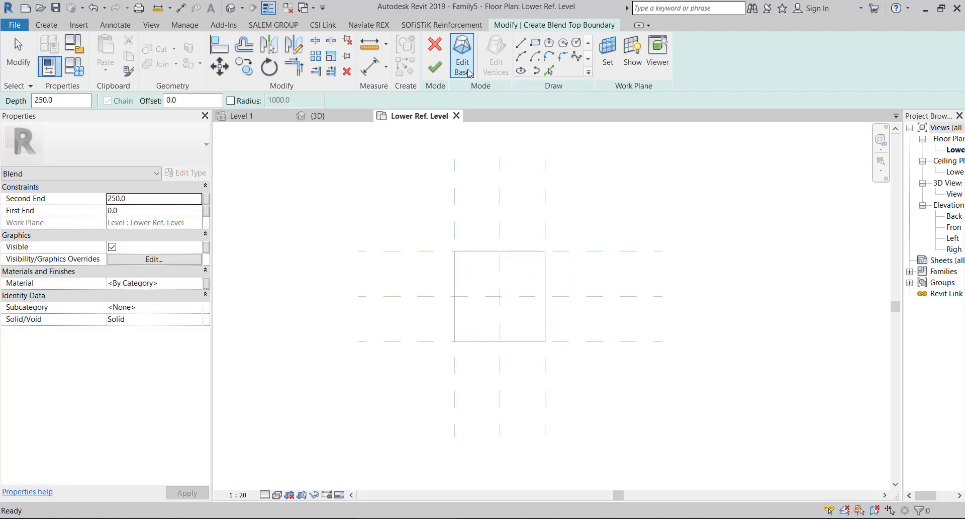
pyautogui.click(455, 251)
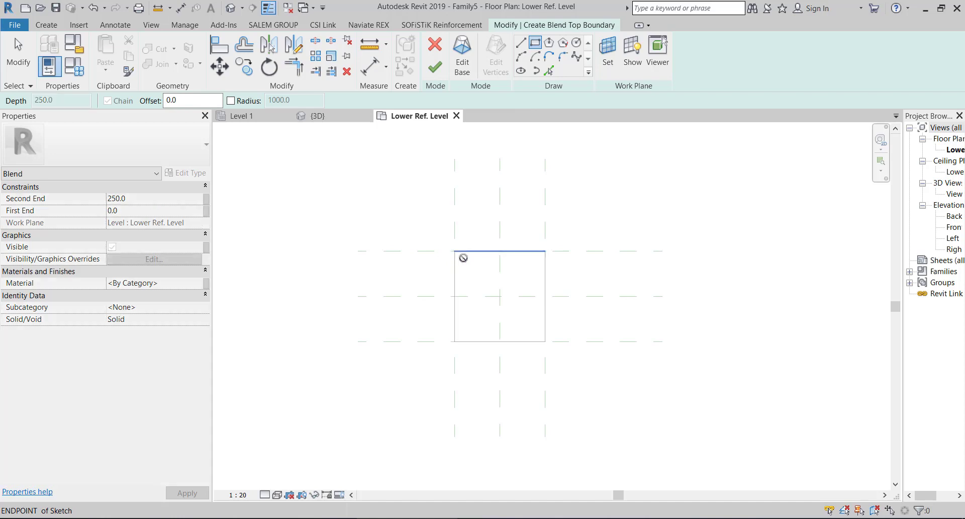
pyautogui.click(455, 250)
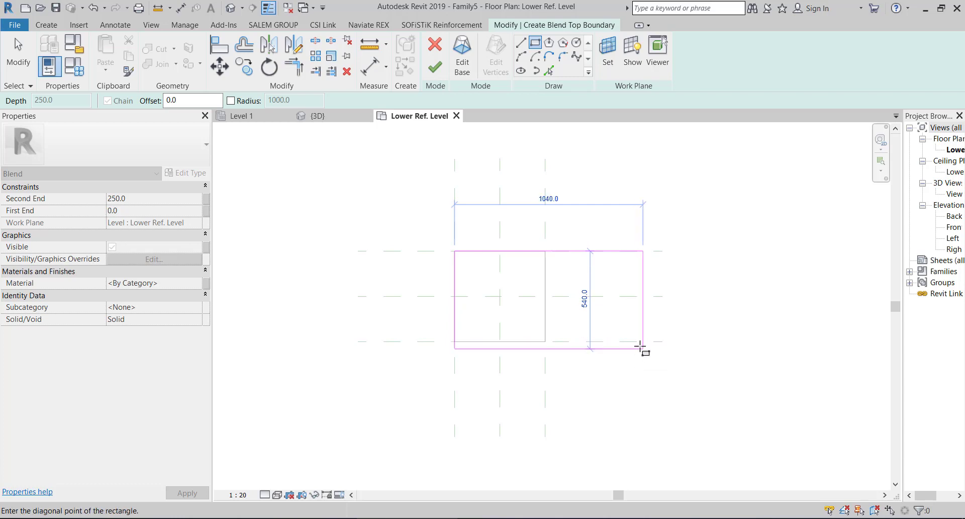
pyautogui.click(637, 341)
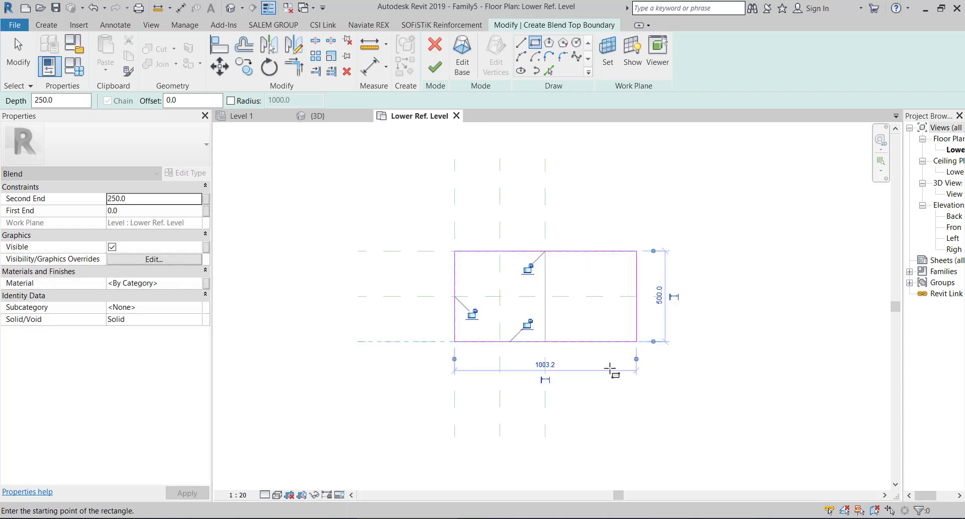
pyautogui.click(549, 366)
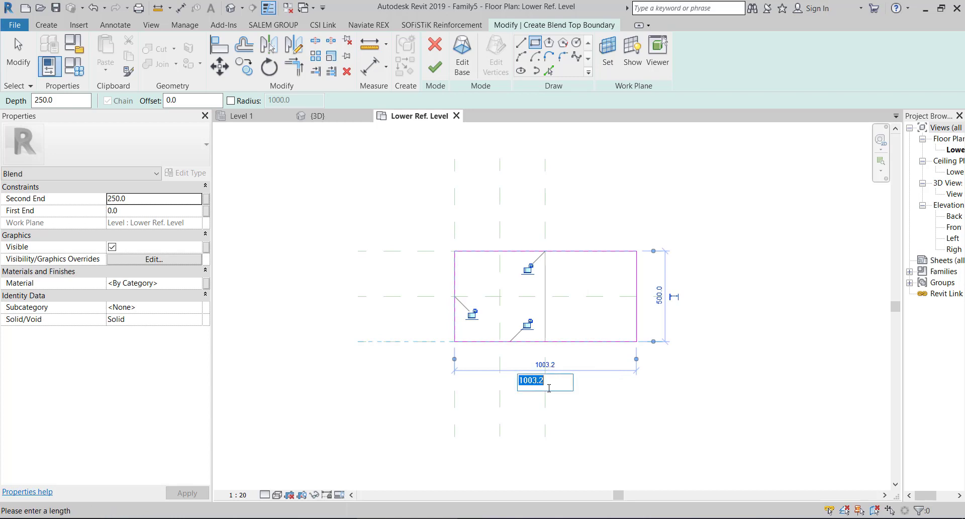
pyautogui.write('10')
pyautogui.press('Return')
pyautogui.press('Escape')
pyautogui.press('Escape')
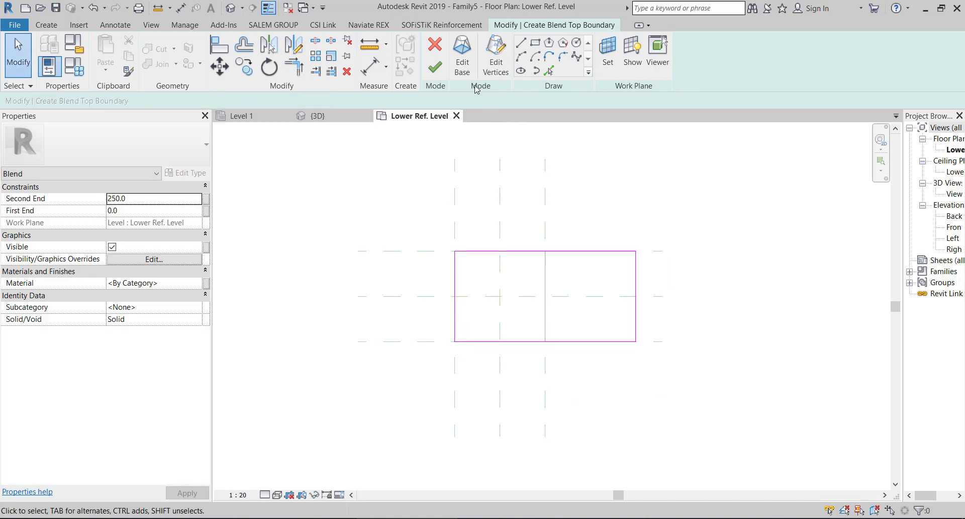
# Finish the blend and show it isometrically in 3D view View 1.
pyautogui.click(435, 67)
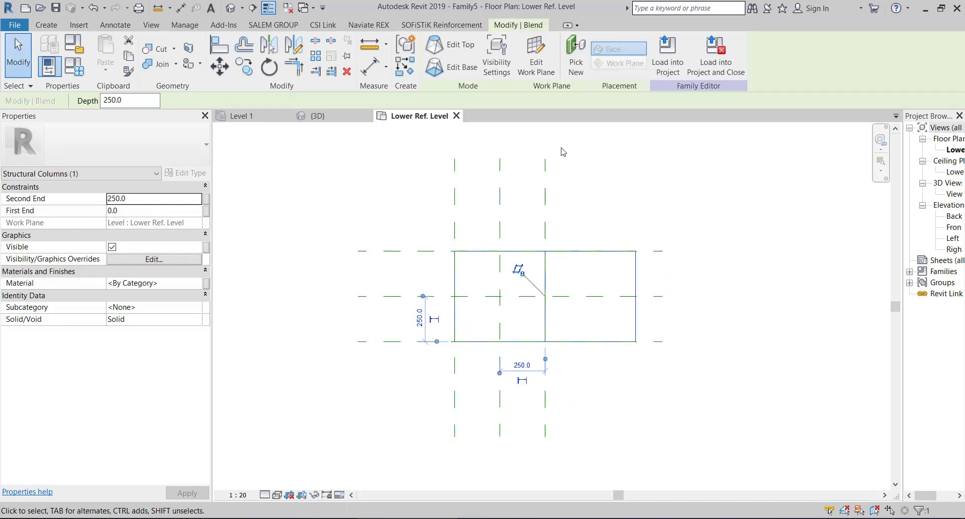
pyautogui.click(831, 214)
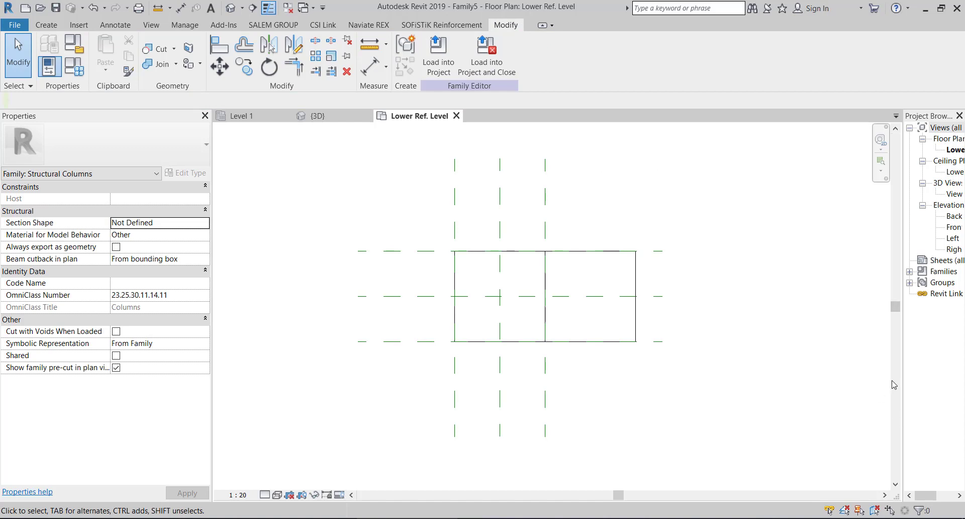
pyautogui.moveTo(902, 380); pyautogui.dragTo(801, 318)
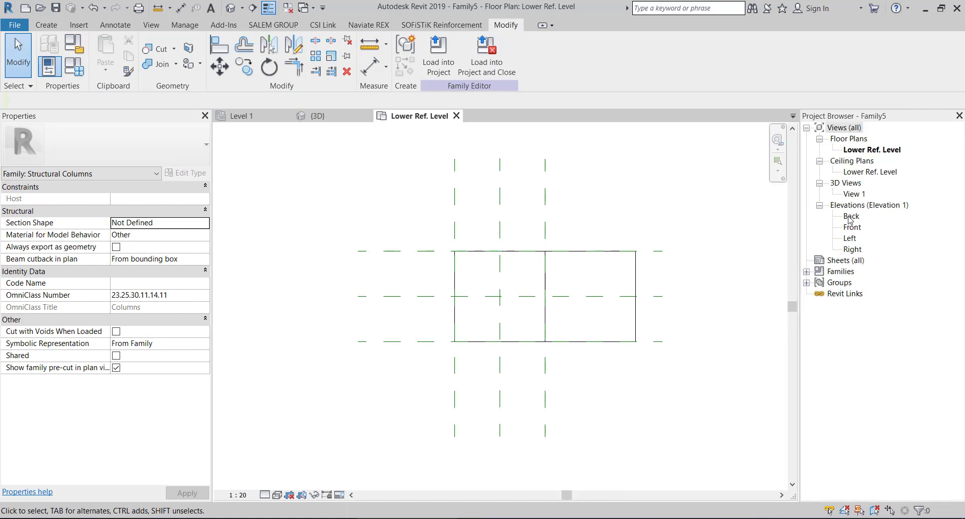
pyautogui.doubleClick(855, 194)
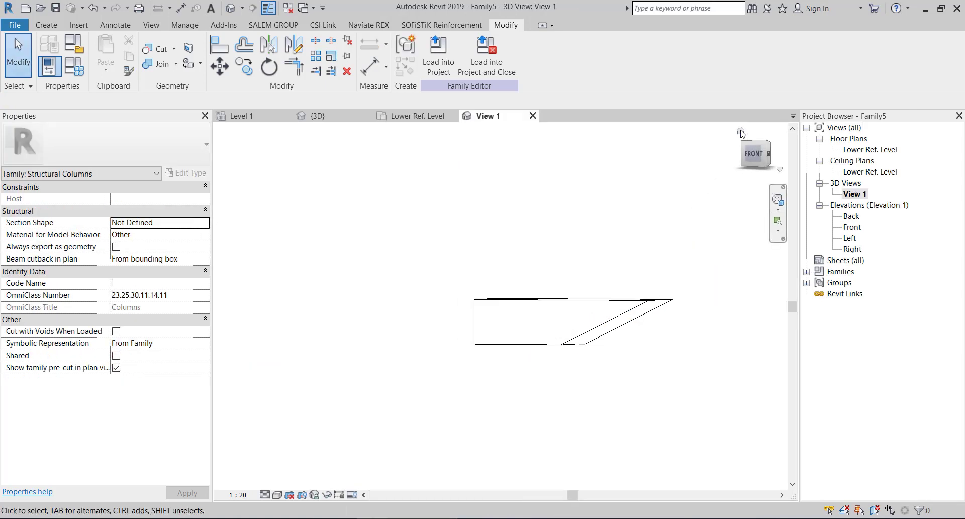
pyautogui.click(768, 143)
pyautogui.scroll(-3, 587, 296)
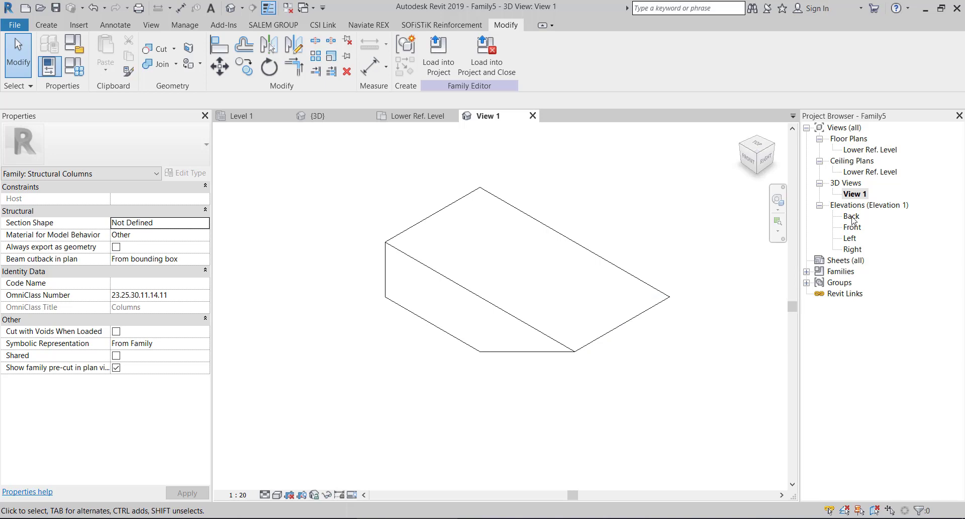
# In the Back elevation, align and lock the blend's top to Upper Ref Level and its base to Lower Ref. Level, and check it in 3D.
pyautogui.doubleClick(852, 217)
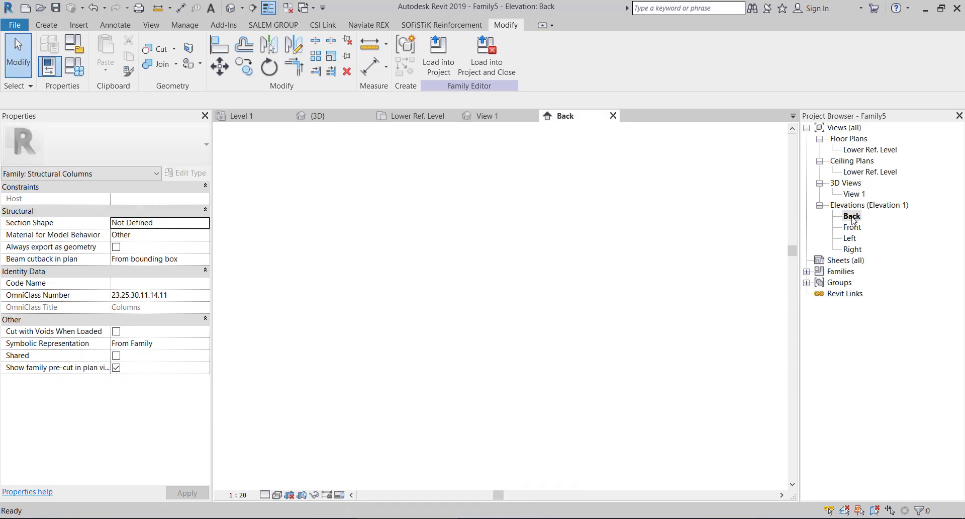
pyautogui.click(226, 53)
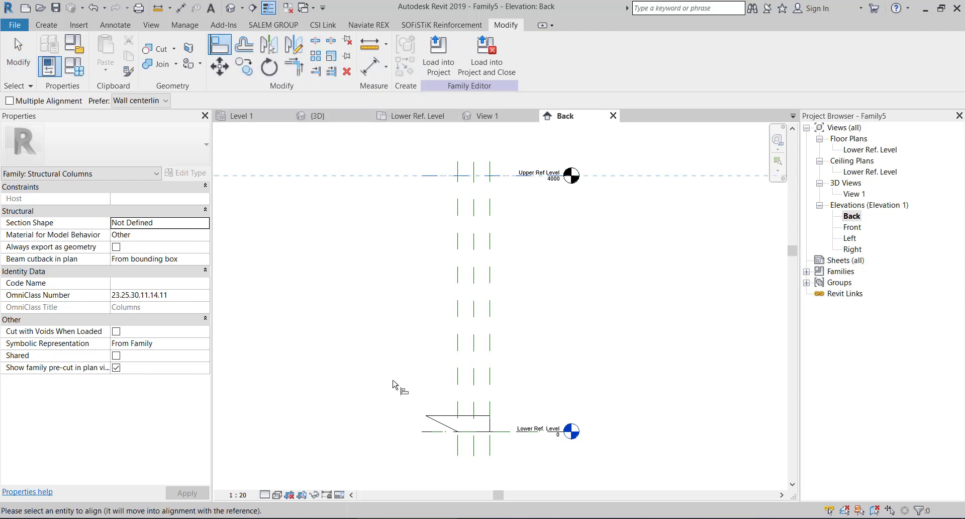
pyautogui.click(442, 415)
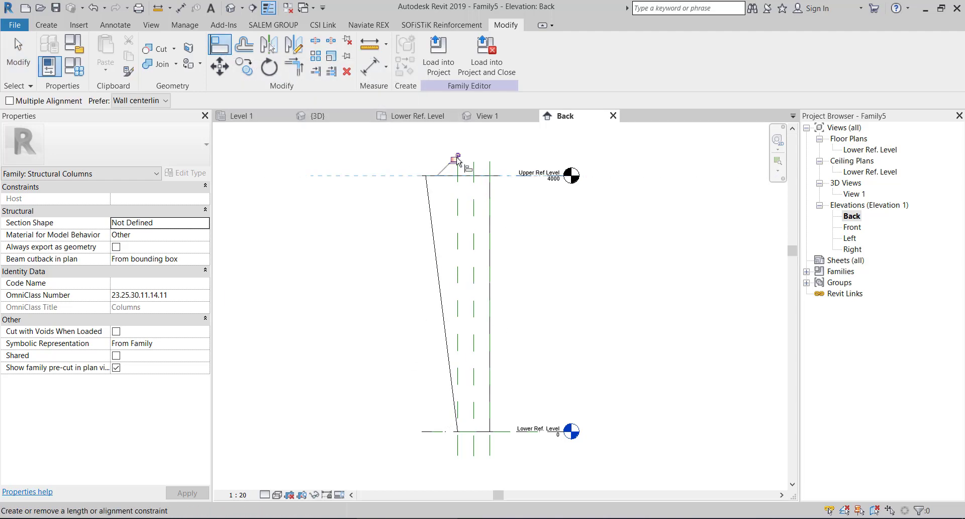
pyautogui.click(500, 431)
pyautogui.click(481, 432)
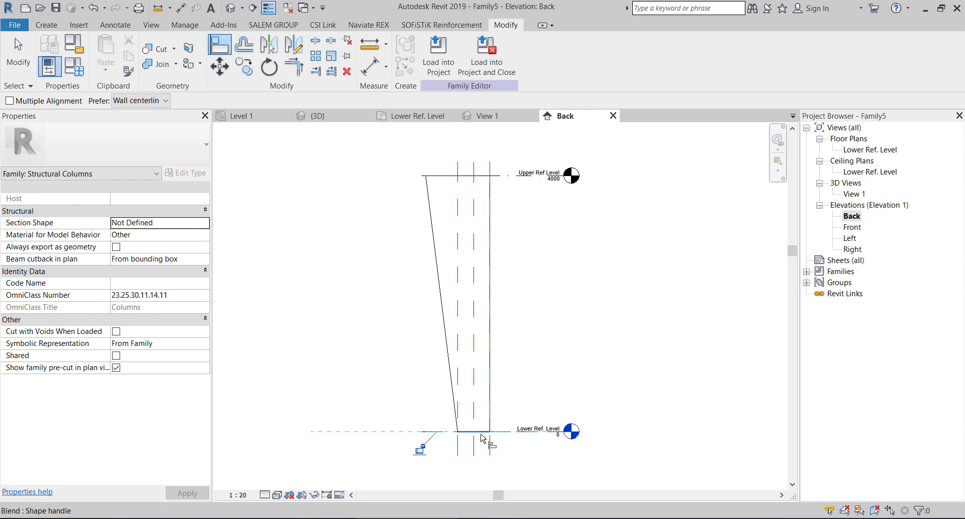
pyautogui.click(421, 448)
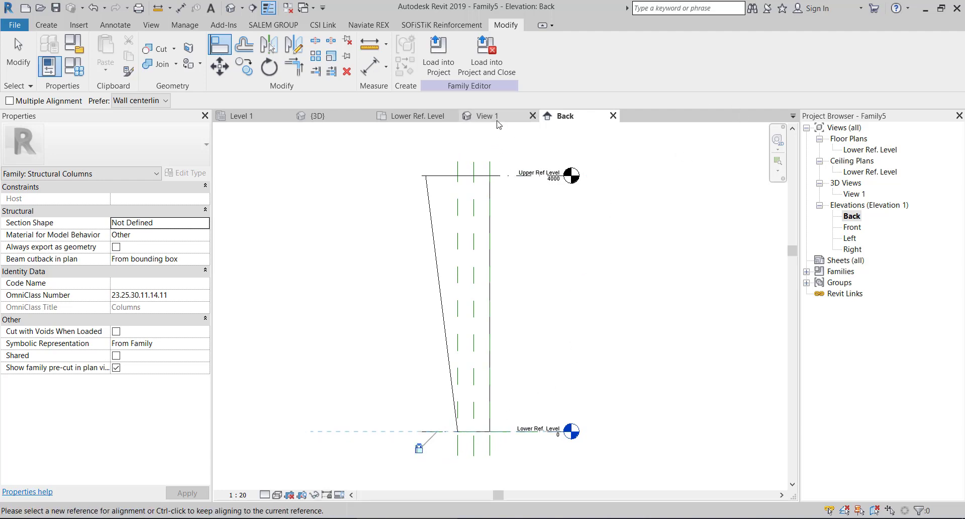
pyautogui.click(482, 117)
pyautogui.scroll(-5, 556, 286)
pyautogui.scroll(4, 486, 233)
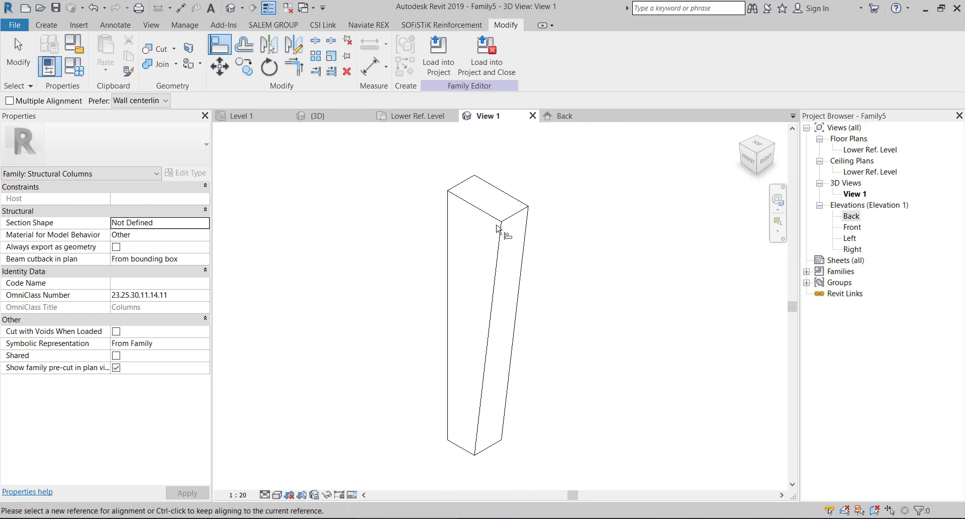
pyautogui.press('Escape')
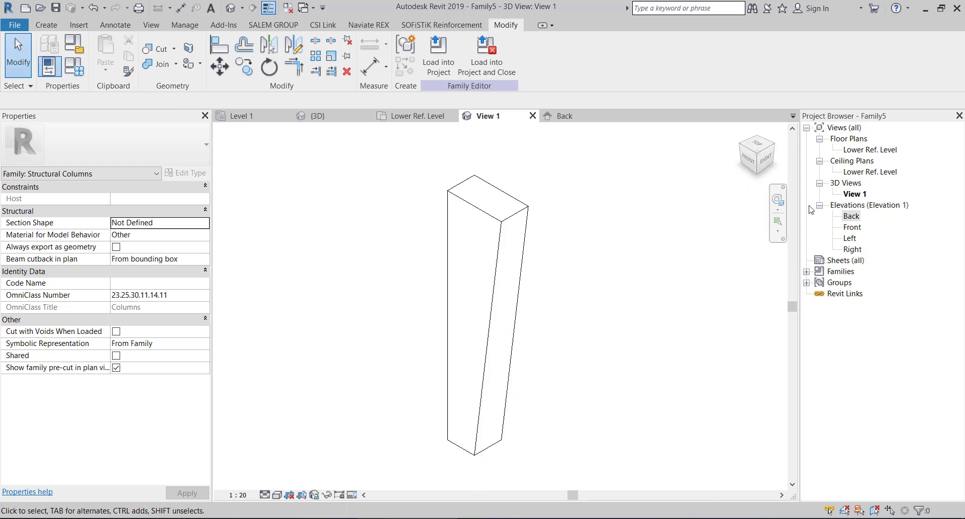
# In the Back elevation, add an aligned dimension across the full width of the blend's top.
pyautogui.doubleClick(851, 216)
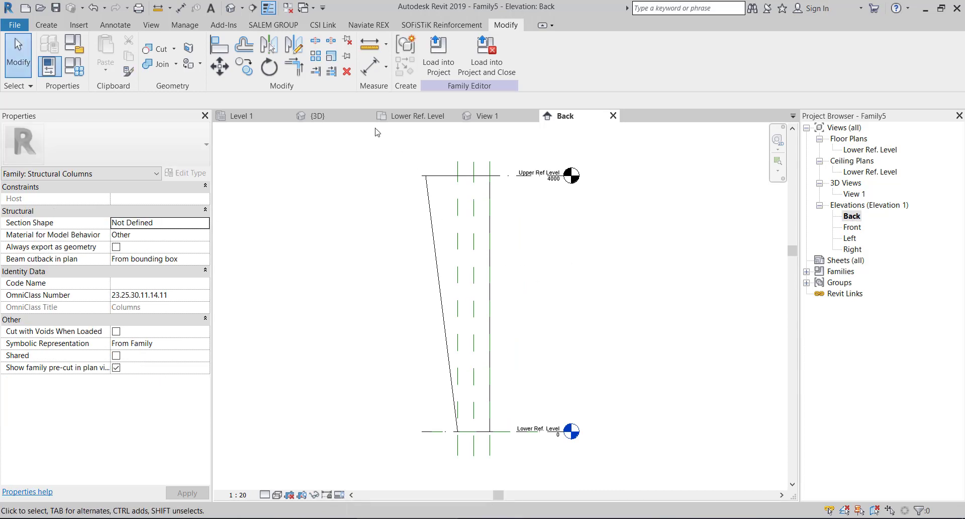
pyautogui.click(363, 74)
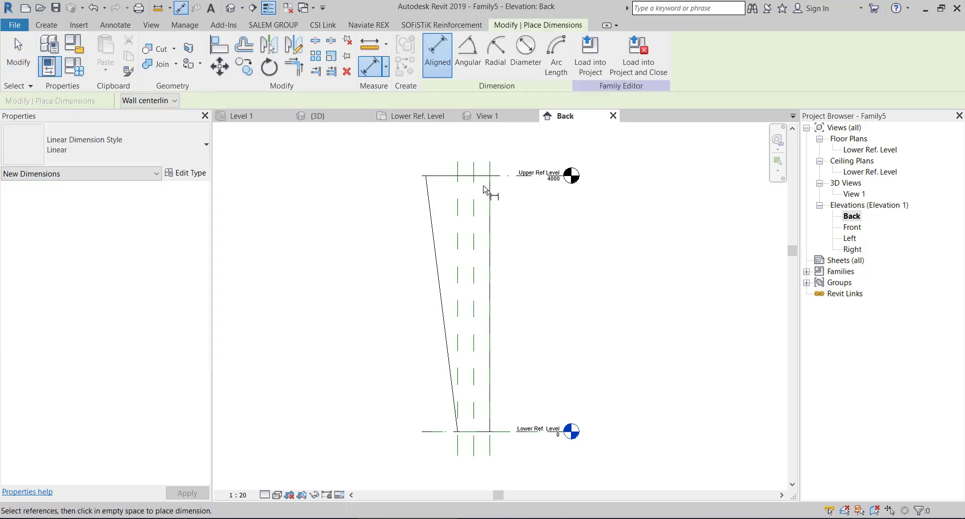
pyautogui.click(489, 189)
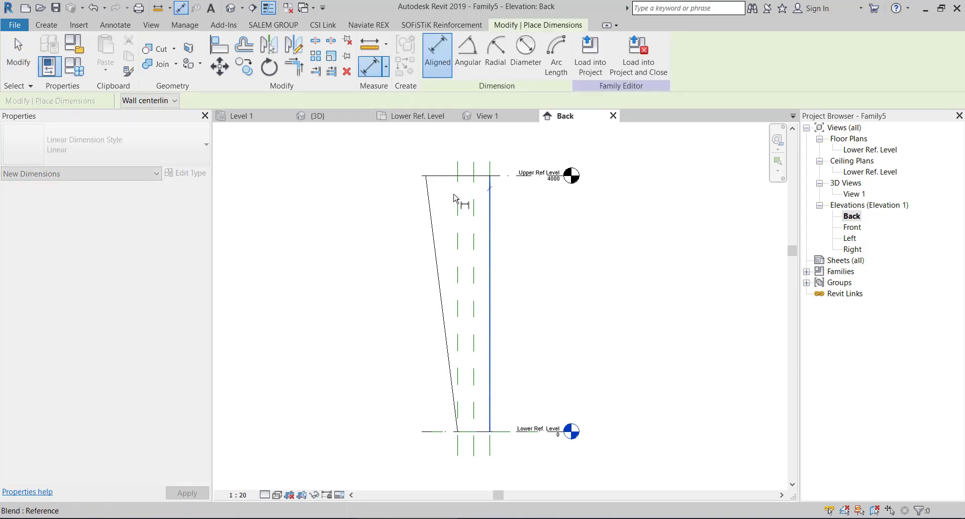
pyautogui.click(431, 184)
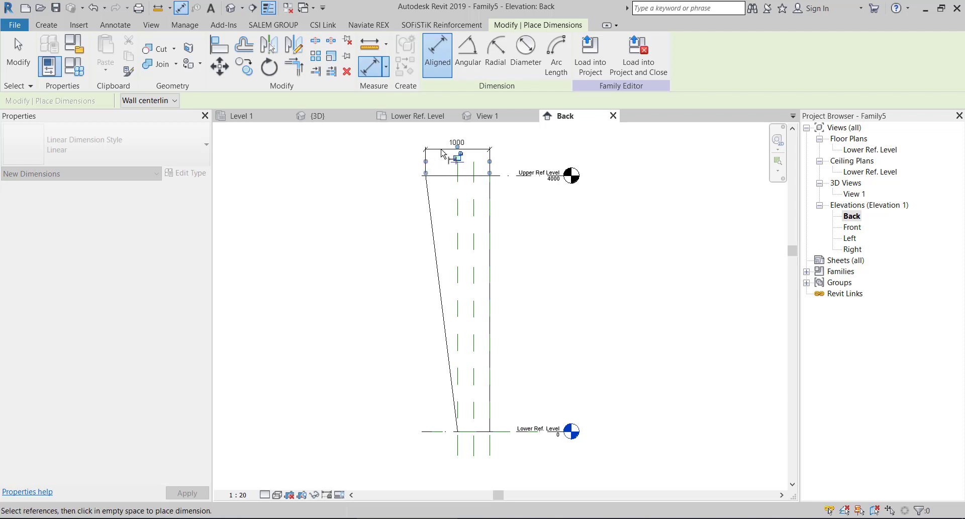
pyautogui.click(456, 149)
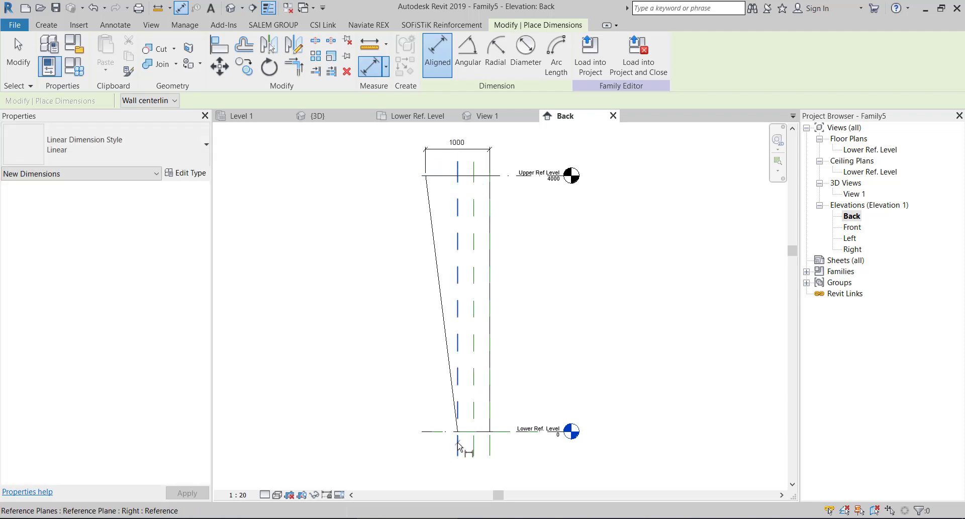
# Dimension the column's base width between the two outer reference planes below Lower Ref. Level.
pyautogui.click(459, 445)
pyautogui.click(492, 445)
pyautogui.click(495, 471)
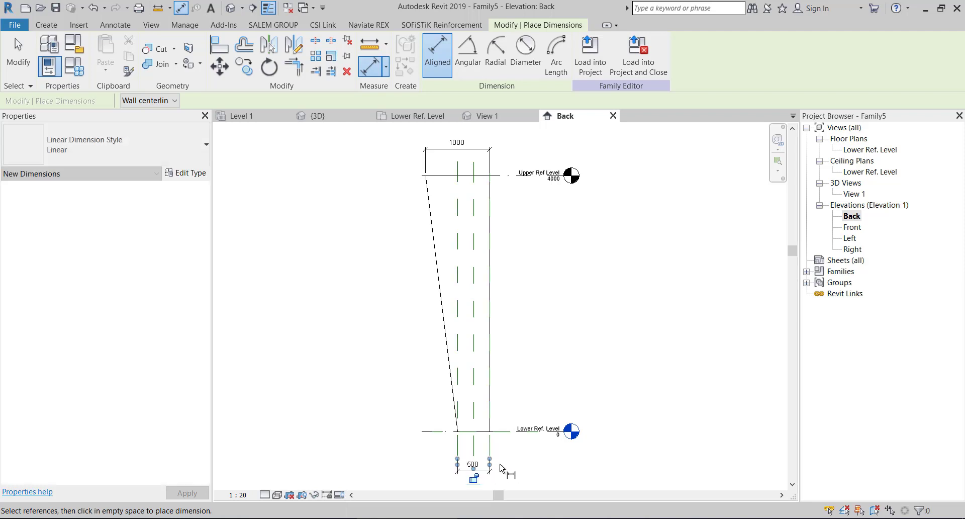
pyautogui.moveTo(527, 421); pyautogui.dragTo(528, 418, button='middle')
pyautogui.scroll(-2, 519, 409)
pyautogui.press('Escape')
pyautogui.press('Escape')
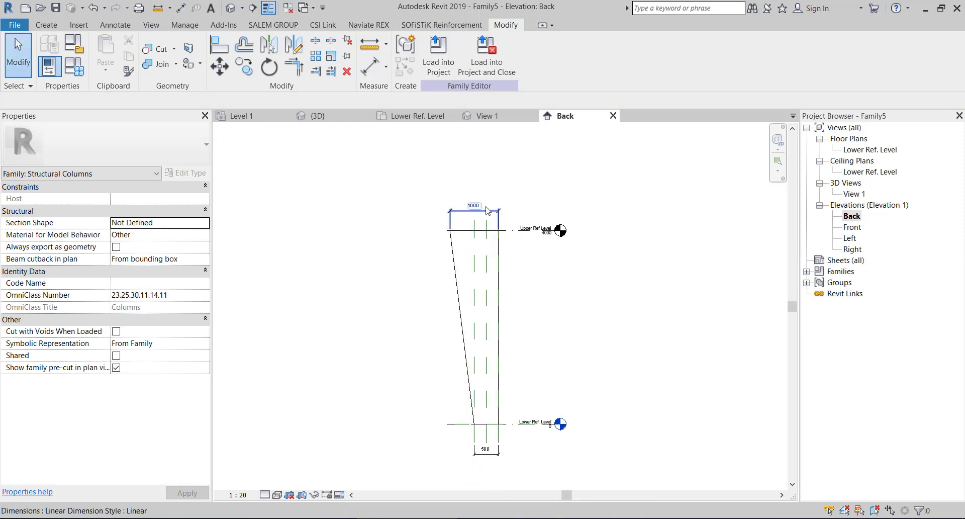
# Label the top width dimension with a new type parameter Top Back and the base width dimension with Bottom Back.
pyautogui.click(483, 210)
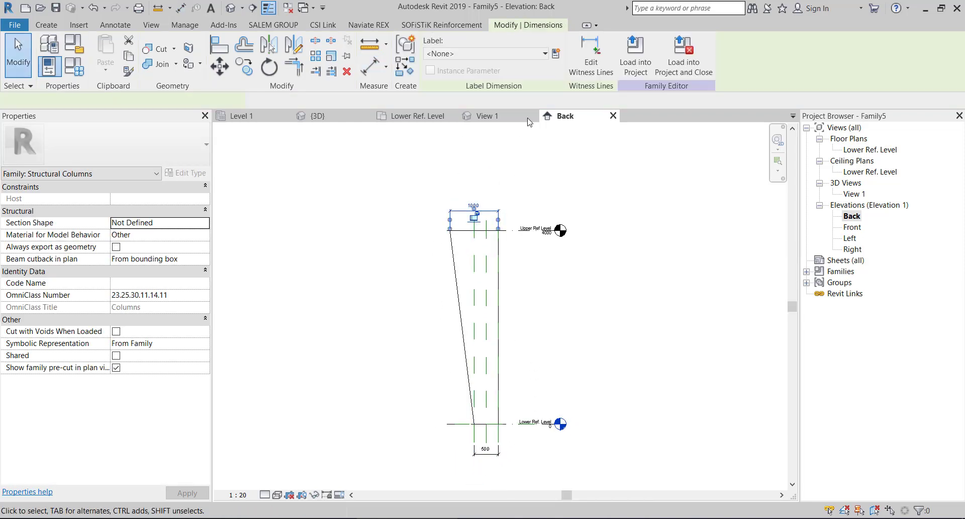
pyautogui.click(556, 53)
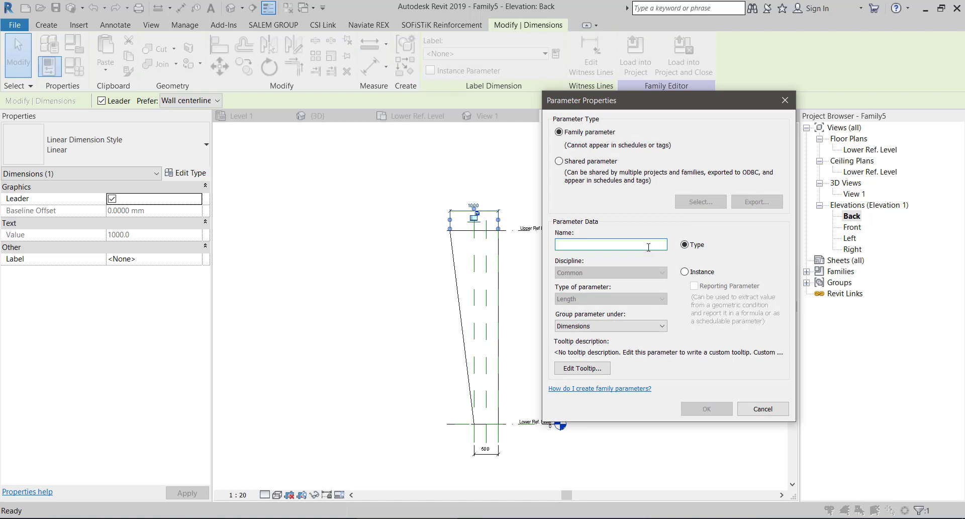
pyautogui.write('Top Back')
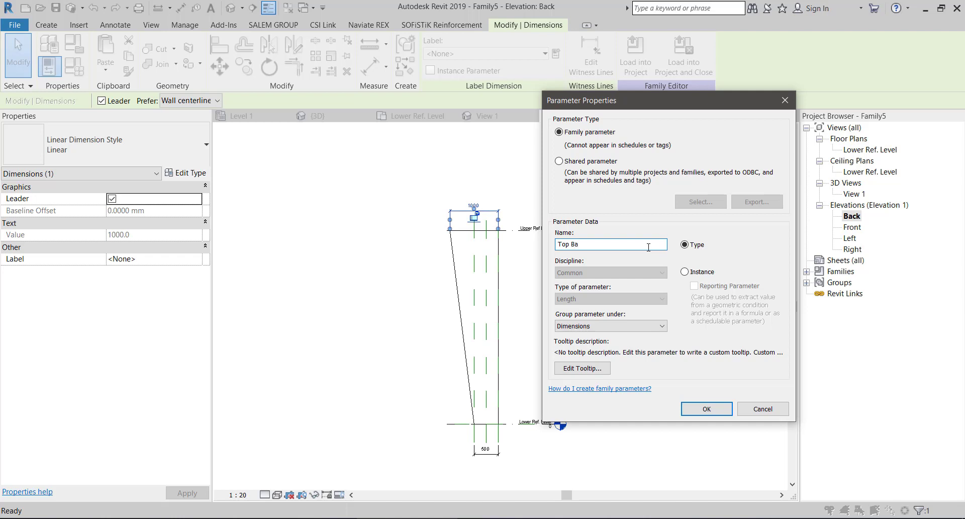
pyautogui.click(706, 409)
pyautogui.click(486, 449)
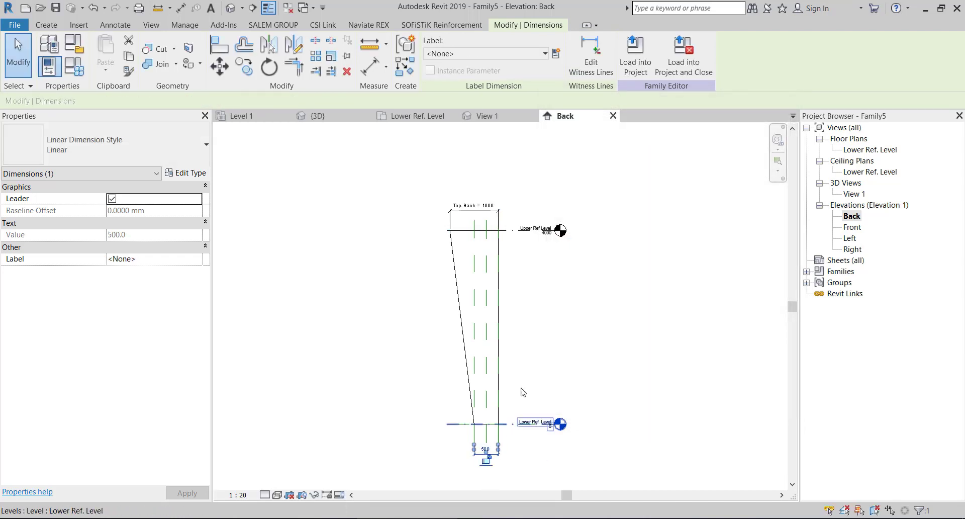
pyautogui.click(556, 53)
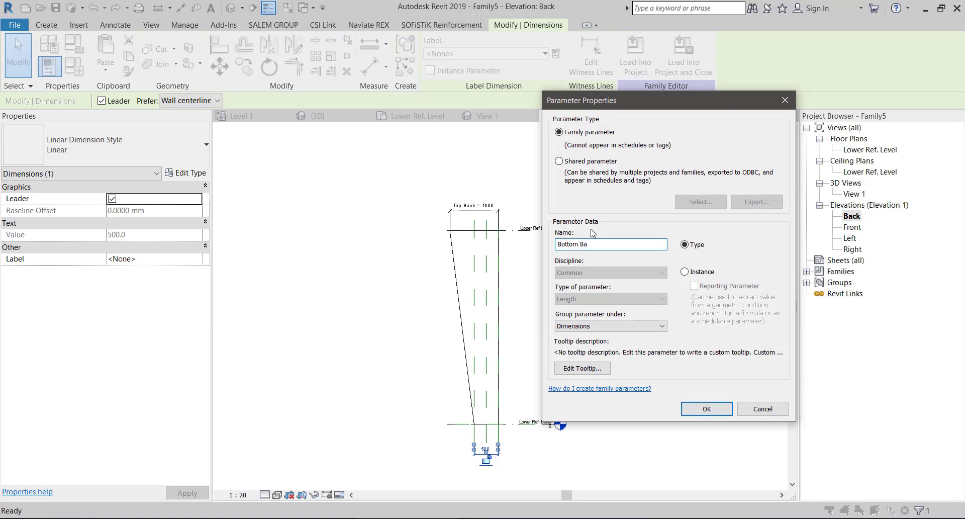
pyautogui.click(695, 409)
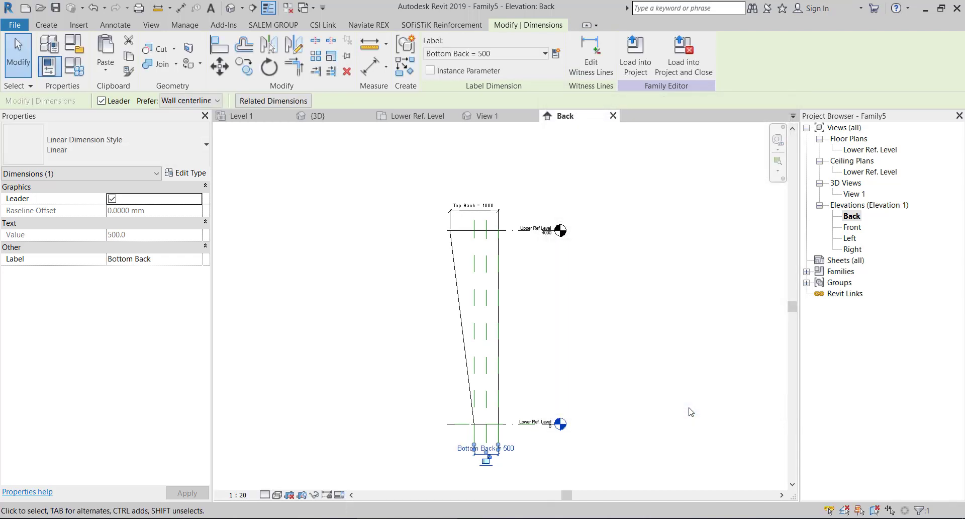
# In the Left elevation, dimension the column's base between the two outer reference planes below Lower Ref. Level.
pyautogui.click(850, 239)
pyautogui.doubleClick(853, 229)
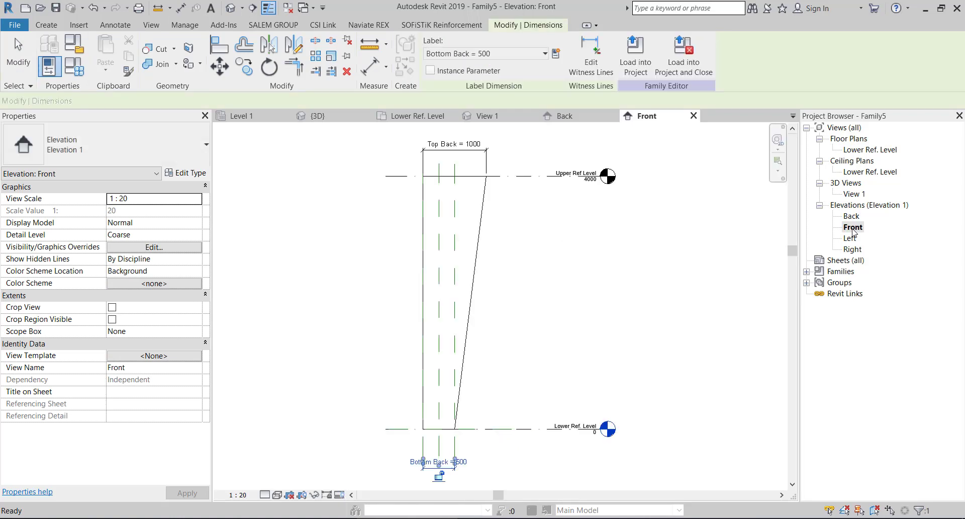
pyautogui.doubleClick(850, 240)
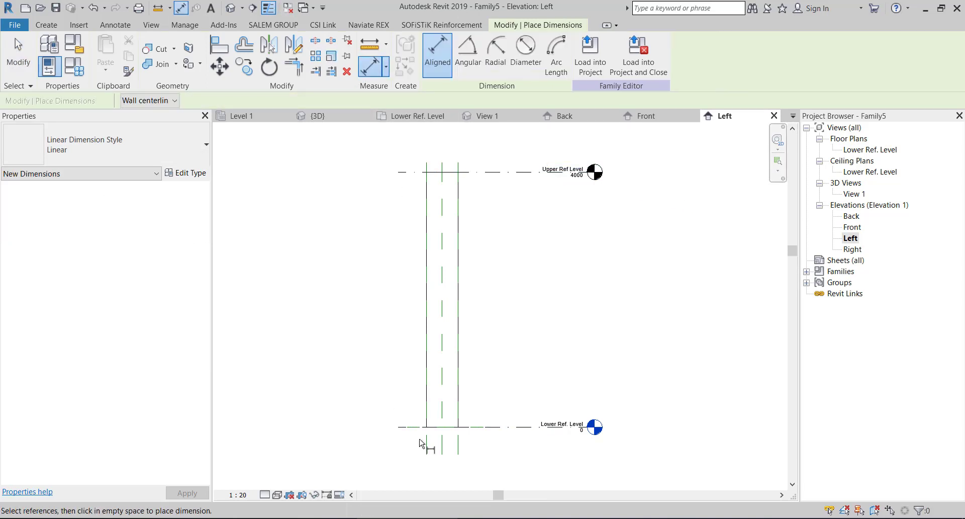
pyautogui.click(426, 445)
pyautogui.click(458, 444)
pyautogui.click(452, 470)
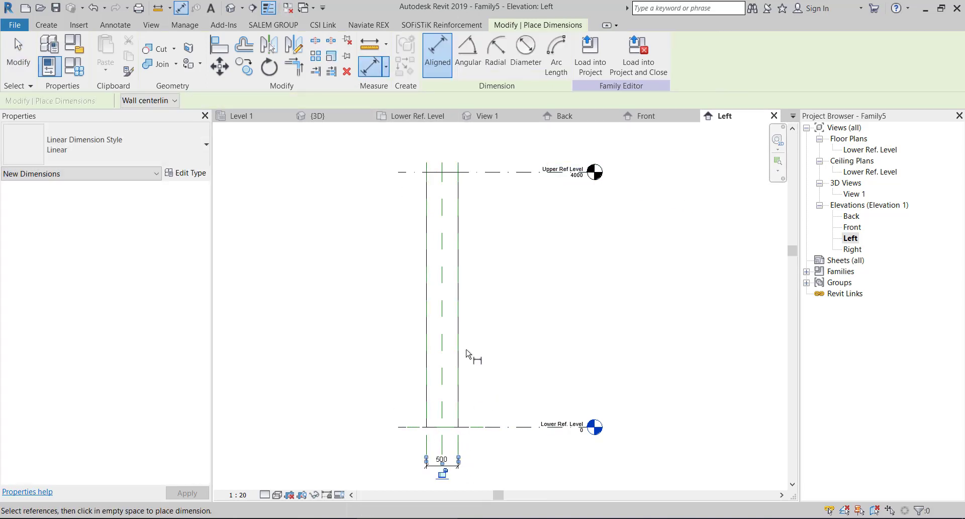
pyautogui.press('Escape')
pyautogui.press('Escape')
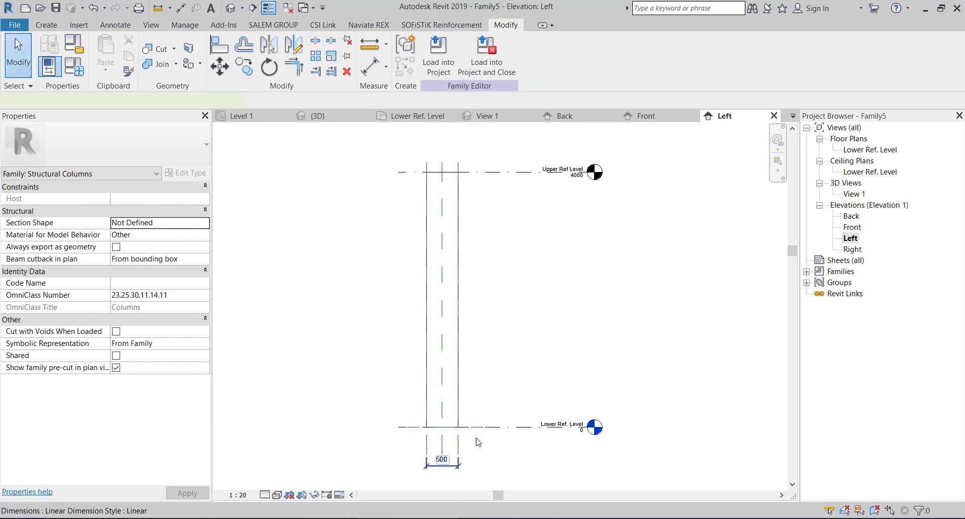
# Label the Left elevation's base dimension with a new type parameter named Bottom Left or Top.
pyautogui.click(442, 465)
pyautogui.click(556, 53)
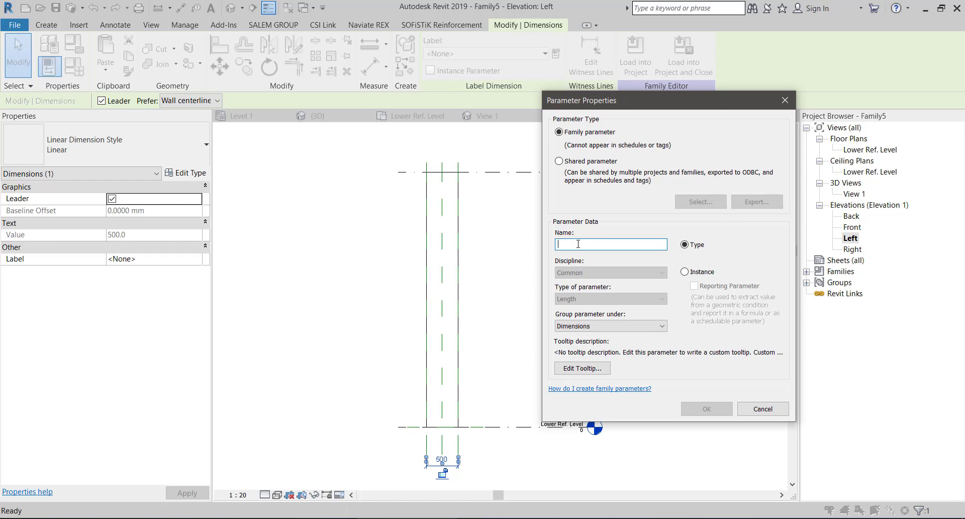
pyautogui.write('Bottom Left or Top')
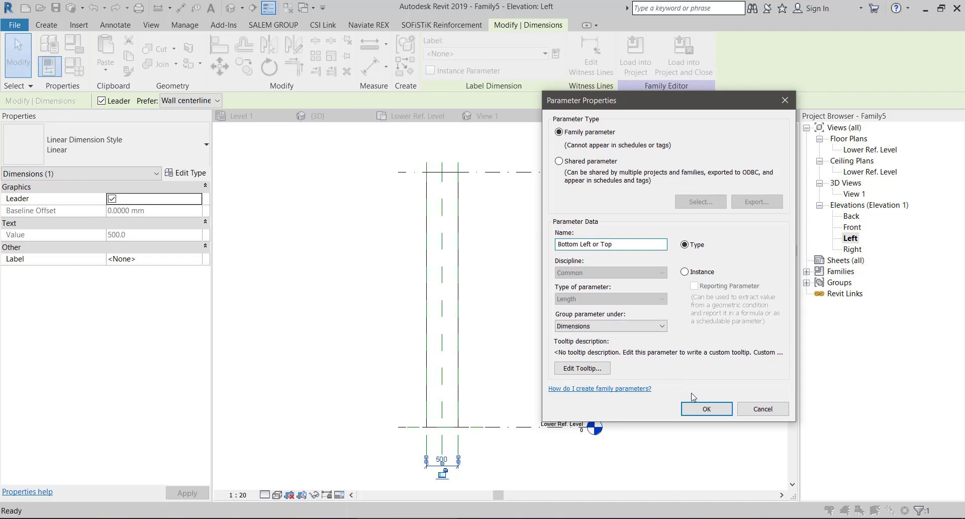
pyautogui.click(706, 409)
pyautogui.click(602, 335)
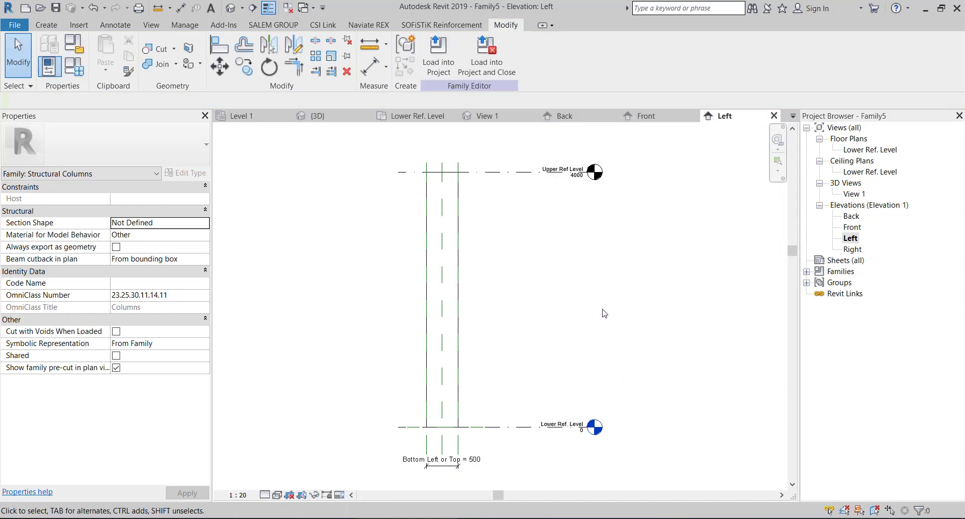
# Check the labelled column in View 1 and the Front elevation, and associate the blend's material with the Structural Material family parameter.
pyautogui.click(506, 119)
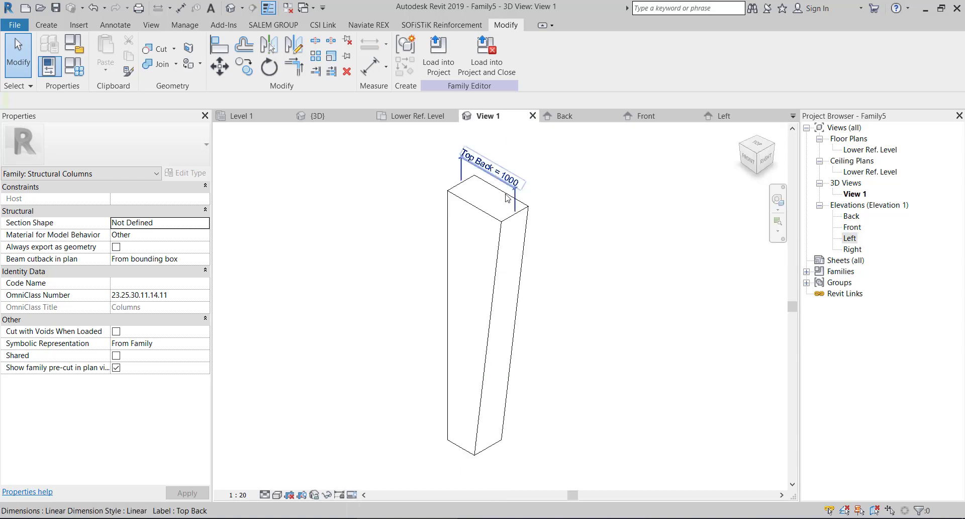
pyautogui.scroll(2, 510, 182)
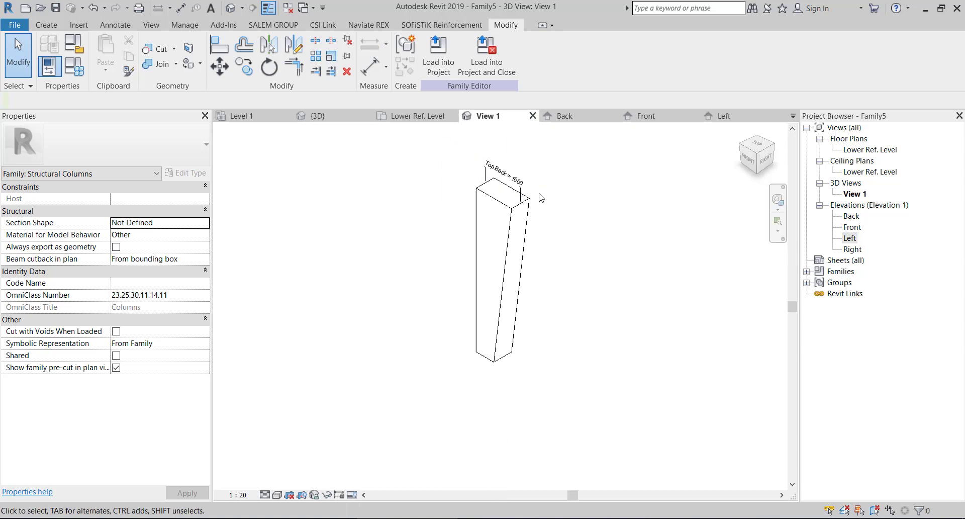
pyautogui.click(655, 120)
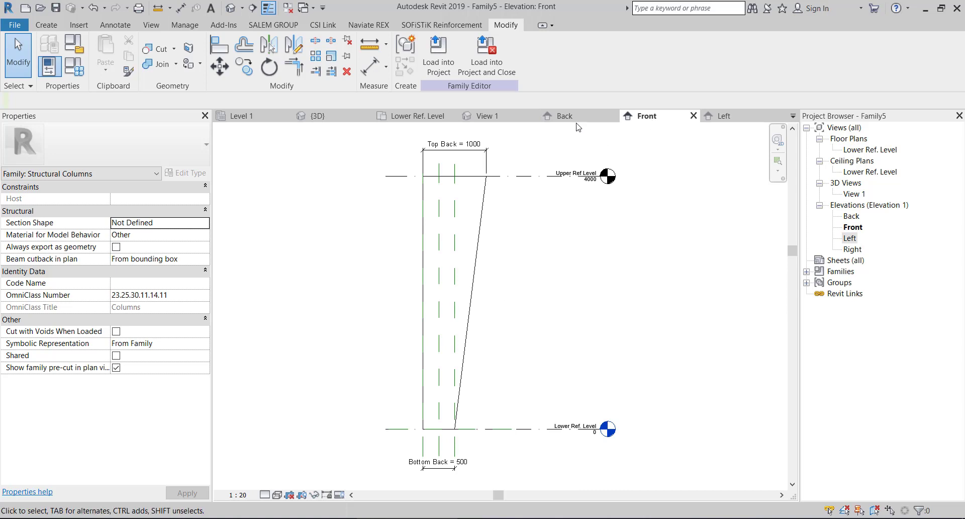
pyautogui.click(503, 120)
pyautogui.click(485, 237)
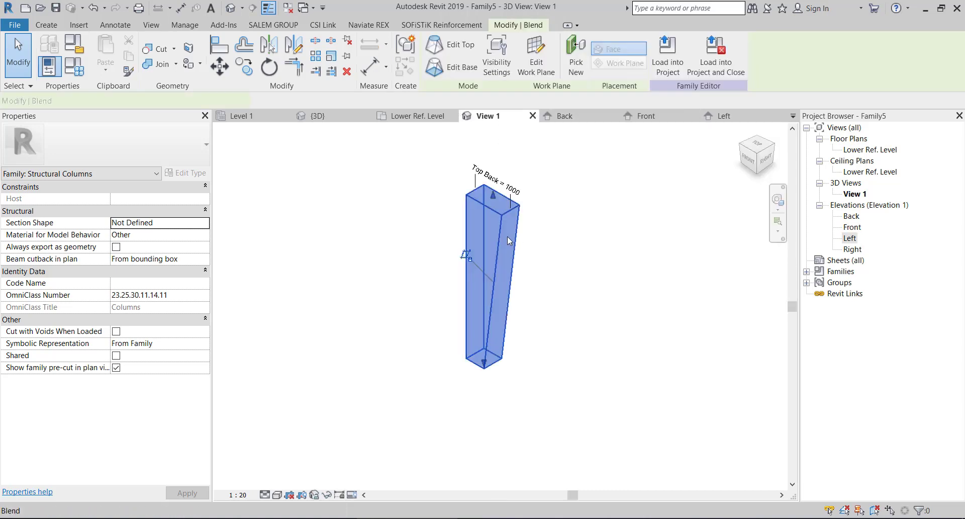
pyautogui.click(206, 285)
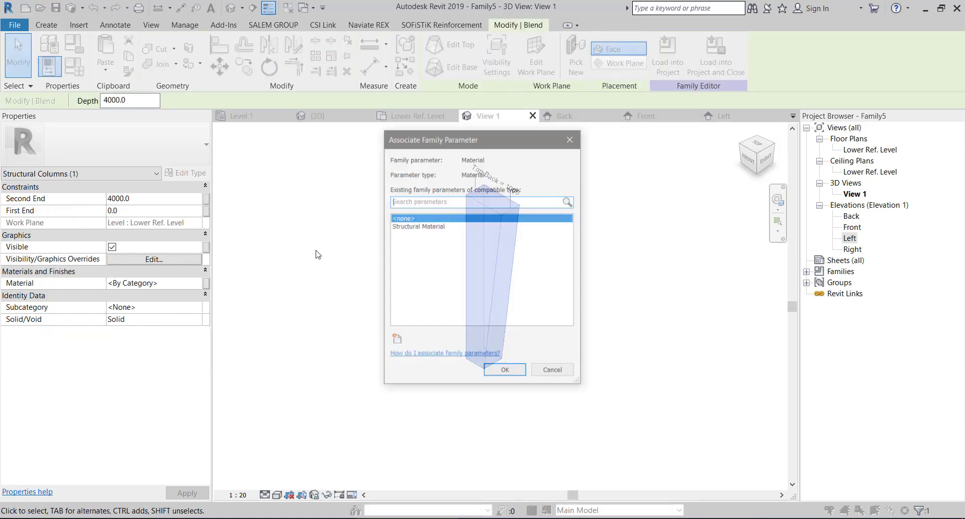
pyautogui.click(488, 370)
pyautogui.click(584, 271)
# In the family types, set Bottom Back to 600 and Top Back to 1500, applying each value to the column.
pyautogui.click(516, 226)
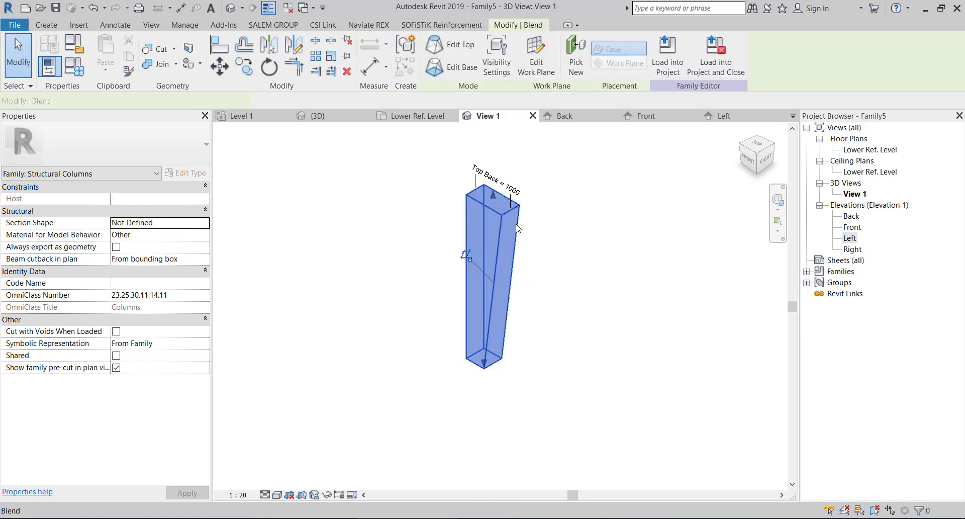
pyautogui.click(74, 44)
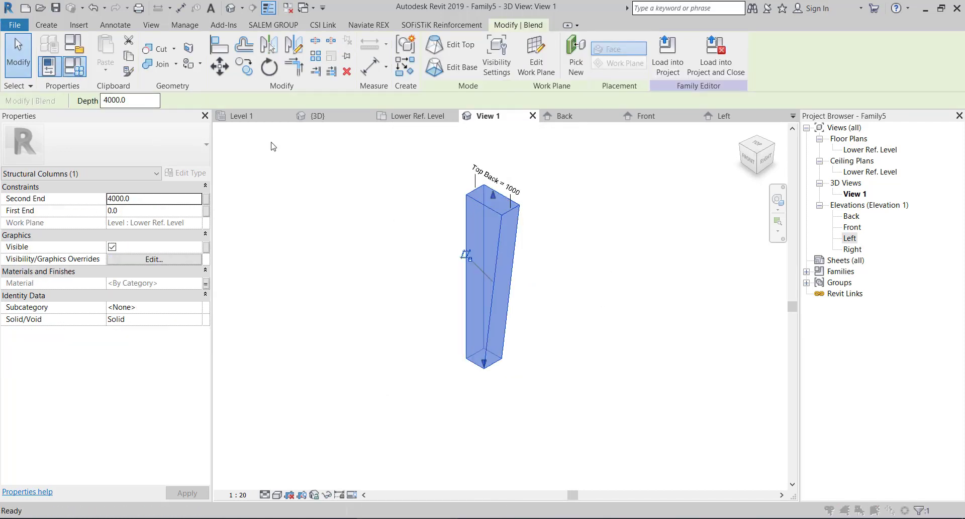
pyautogui.click(227, 221)
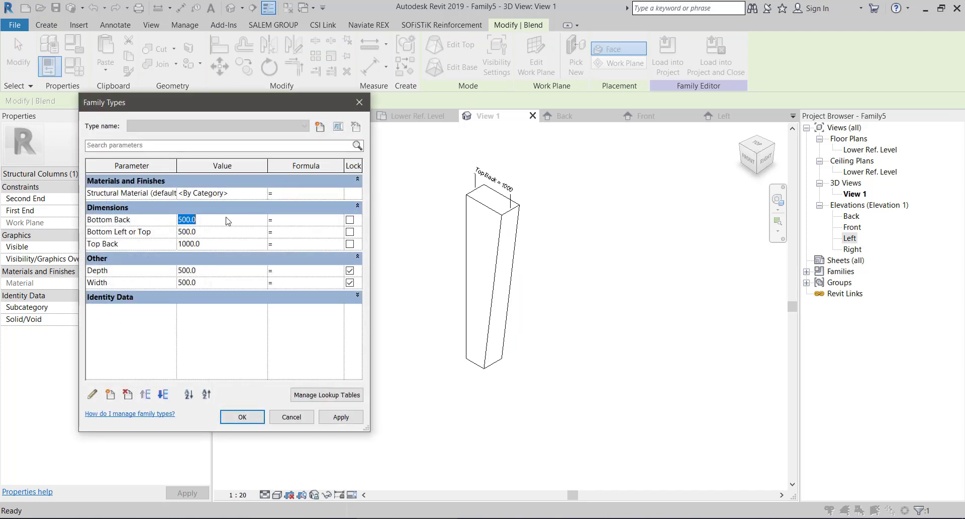
pyautogui.write('600')
pyautogui.click(341, 416)
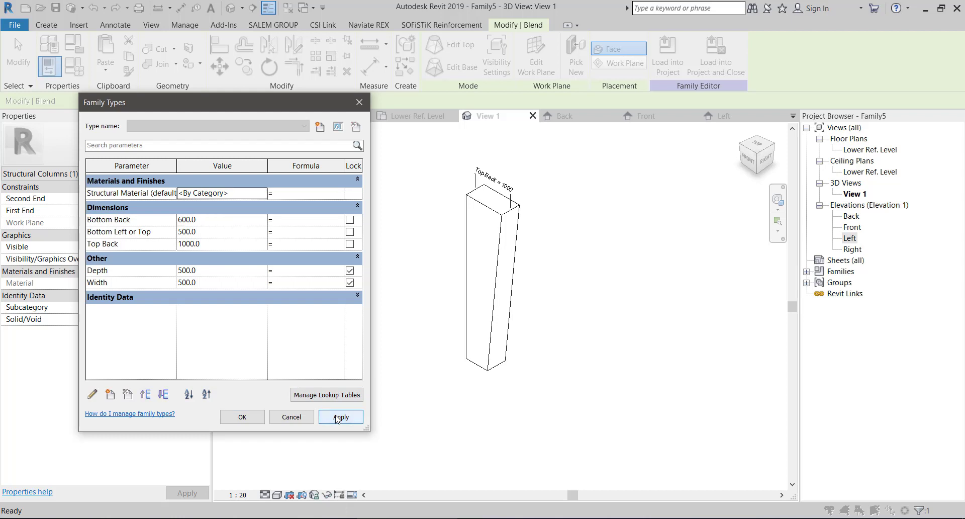
pyautogui.click(247, 245)
pyautogui.write('150')
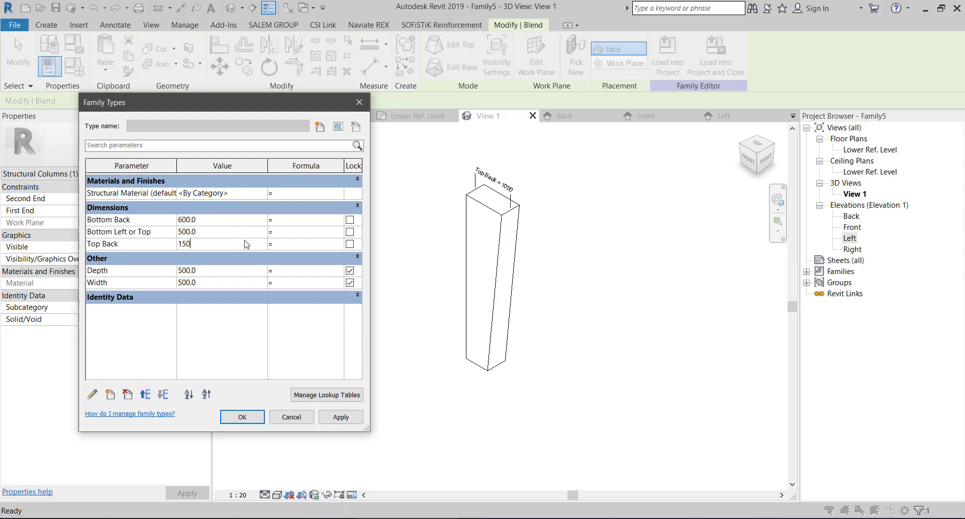
pyautogui.click(341, 417)
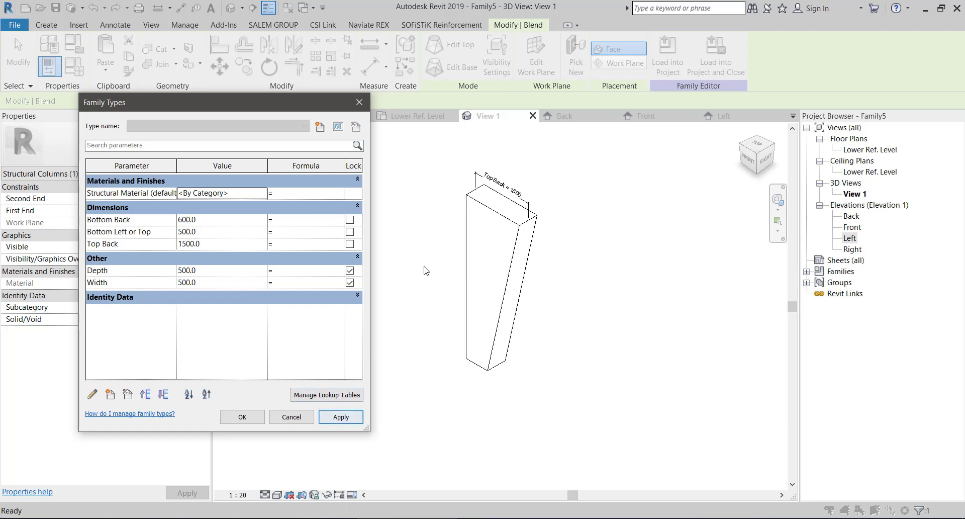
# Set the Bottom Left or Top parameter to 600 and apply it to the column.
pyautogui.click(230, 233)
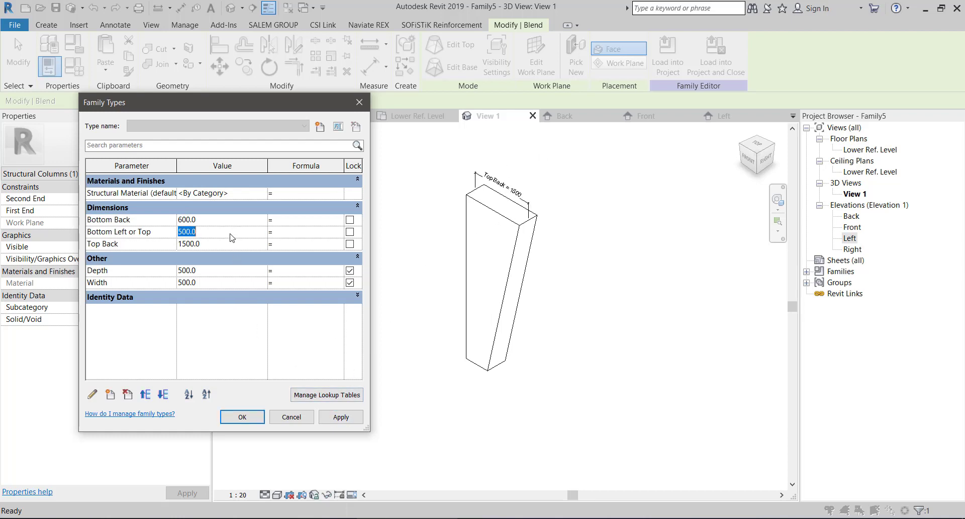
pyautogui.write('600')
pyautogui.click(341, 417)
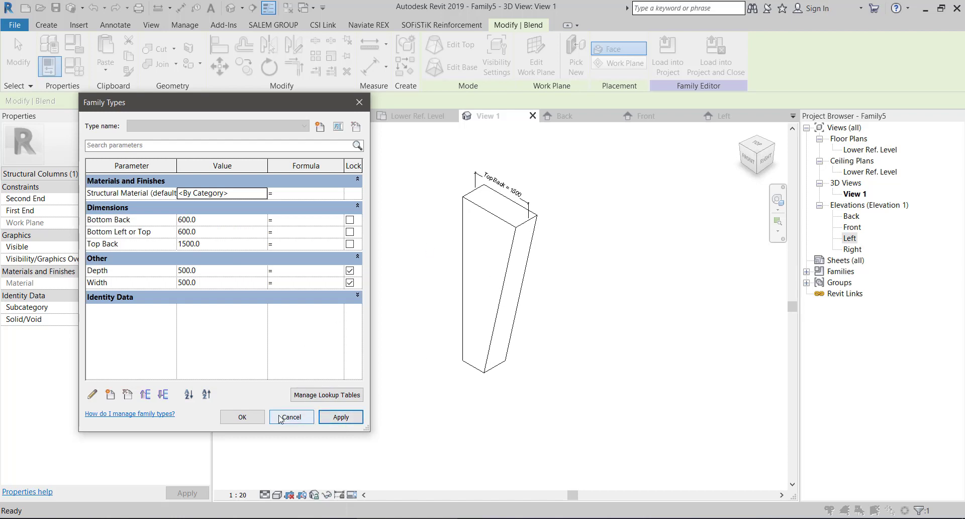
pyautogui.moveTo(282, 418); pyautogui.dragTo(394, 259)
# Lock the Top Back, Bottom Left or Top and Bottom Back parameters and accept the family types settings.
pyautogui.click(350, 244)
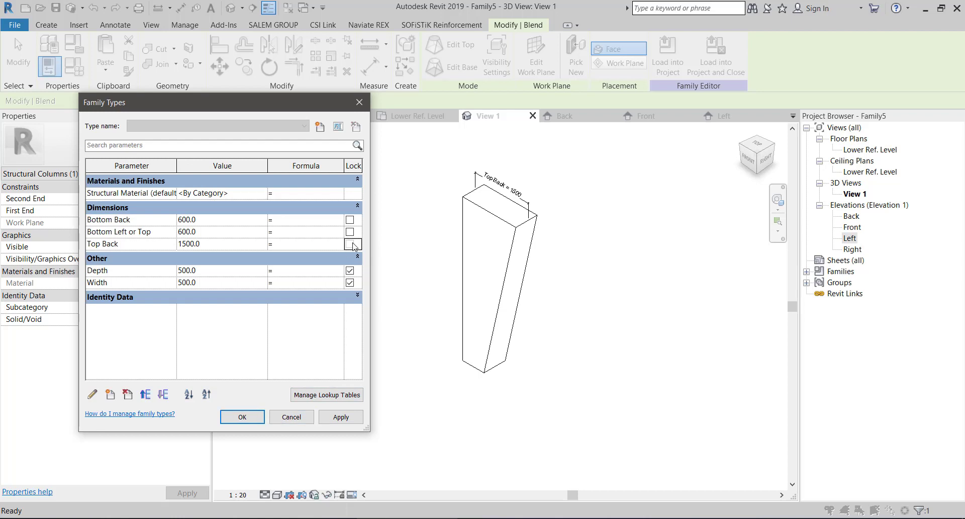
pyautogui.click(351, 232)
pyautogui.click(350, 220)
pyautogui.click(242, 416)
pyautogui.scroll(-1, 545, 249)
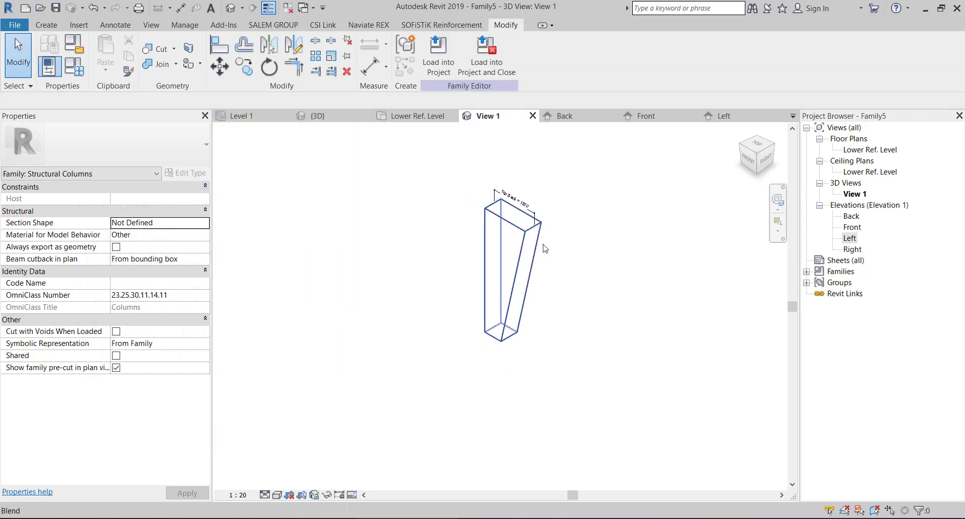
# Save the family as Family5 in the Laibry folder.
pyautogui.scroll(1, 545, 248)
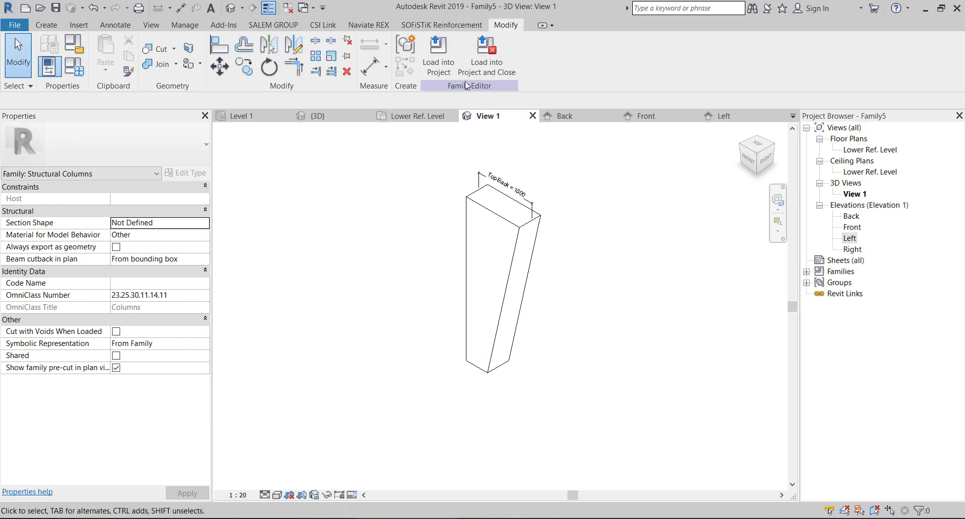
pyautogui.click(17, 24)
pyautogui.moveTo(75, 188)
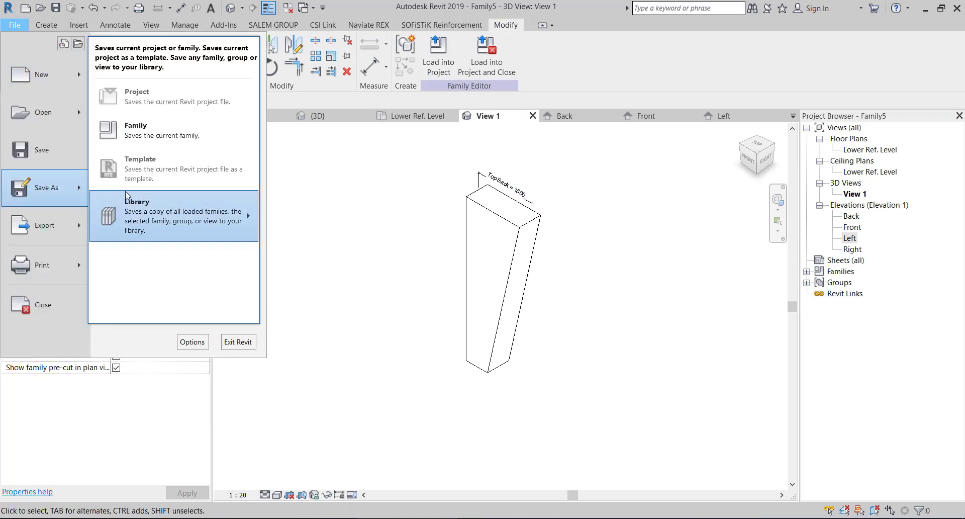
pyautogui.click(323, 152)
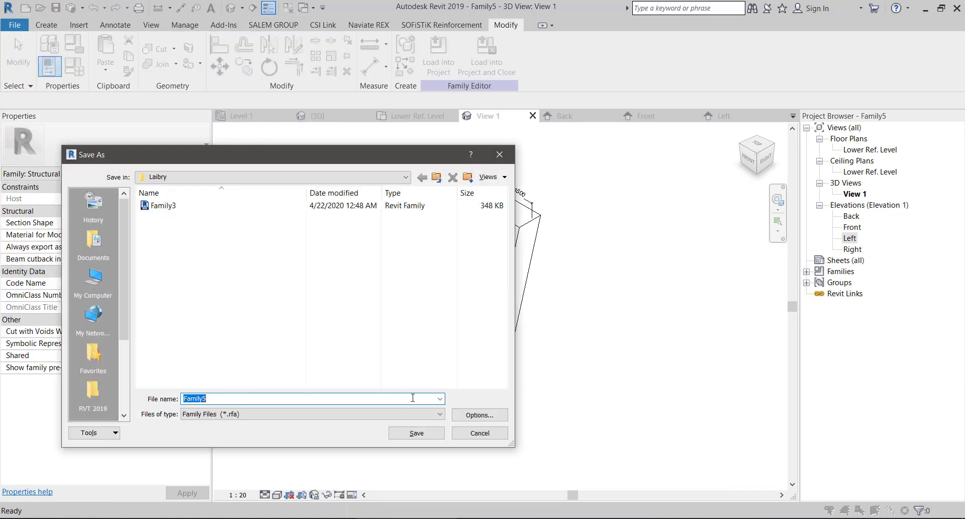
pyautogui.click(416, 432)
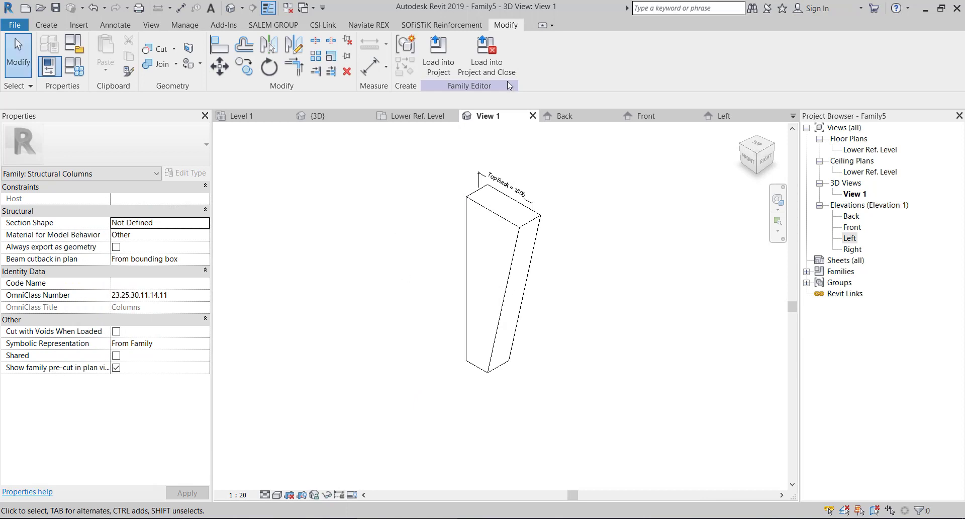
# Load the family into the project and place one column freely on Level 1 between grids B and C, just below grid 2.
pyautogui.click(439, 55)
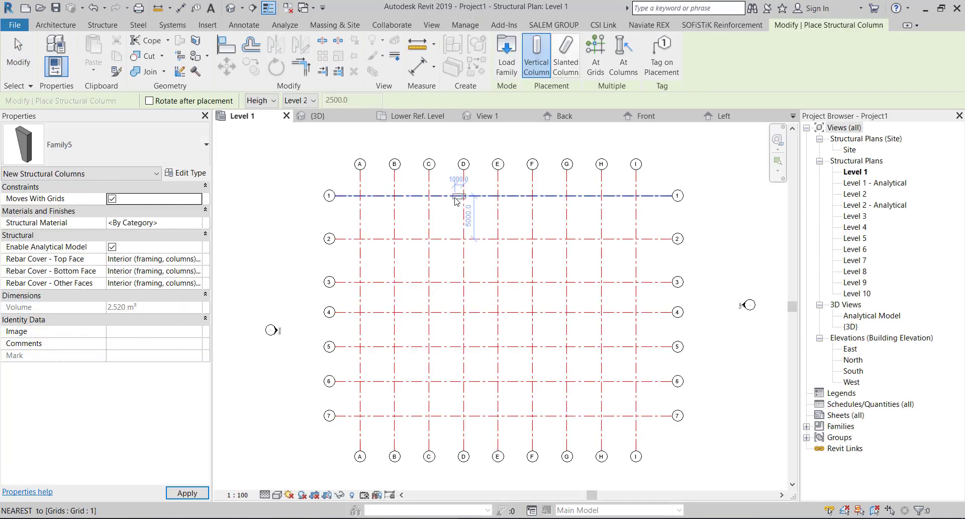
pyautogui.scroll(4, 399, 260)
pyautogui.click(412, 257)
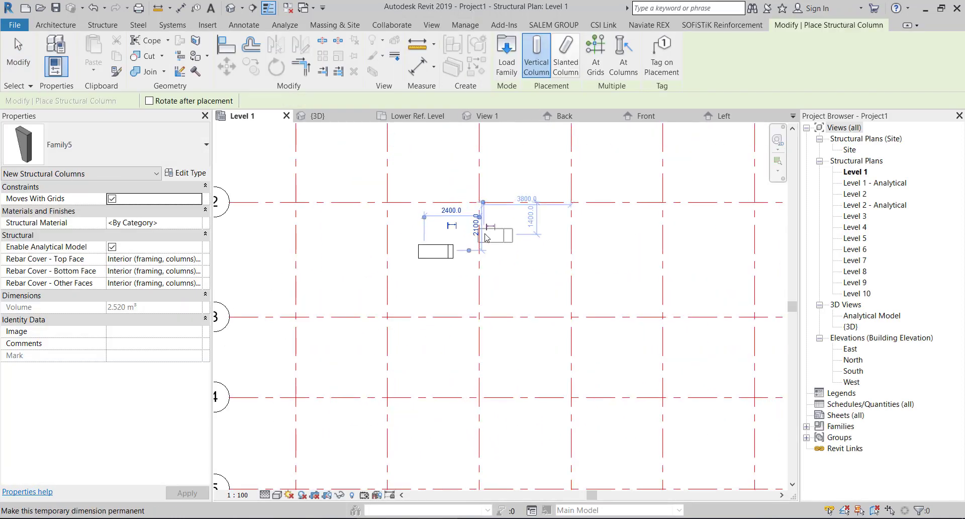
# Inspect the freely placed column in the 3D view and delete it.
pyautogui.click(322, 116)
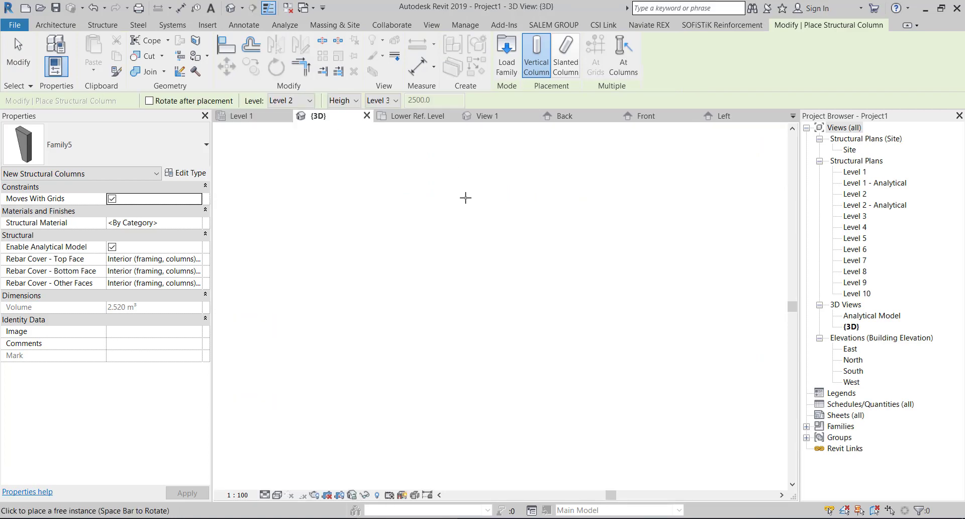
pyautogui.scroll(5, 433, 236)
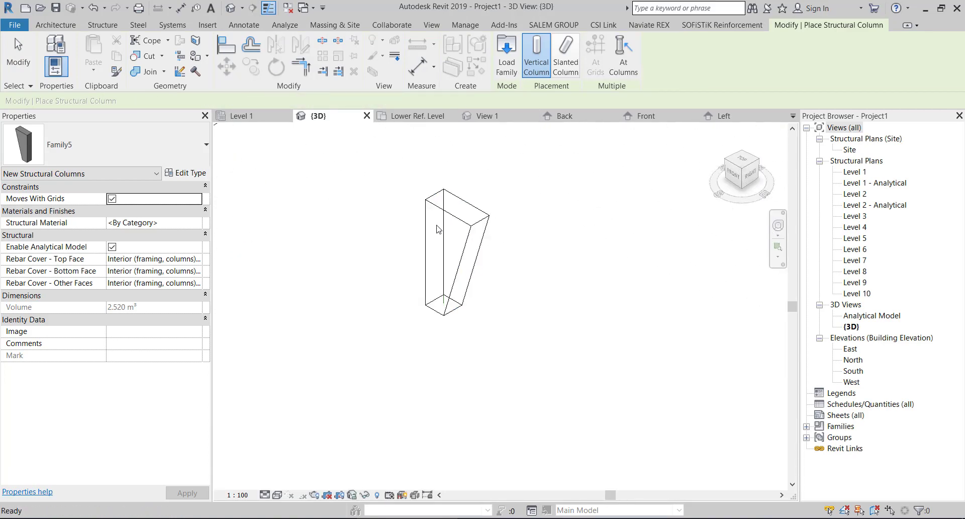
pyautogui.press('Escape')
pyautogui.click(477, 223)
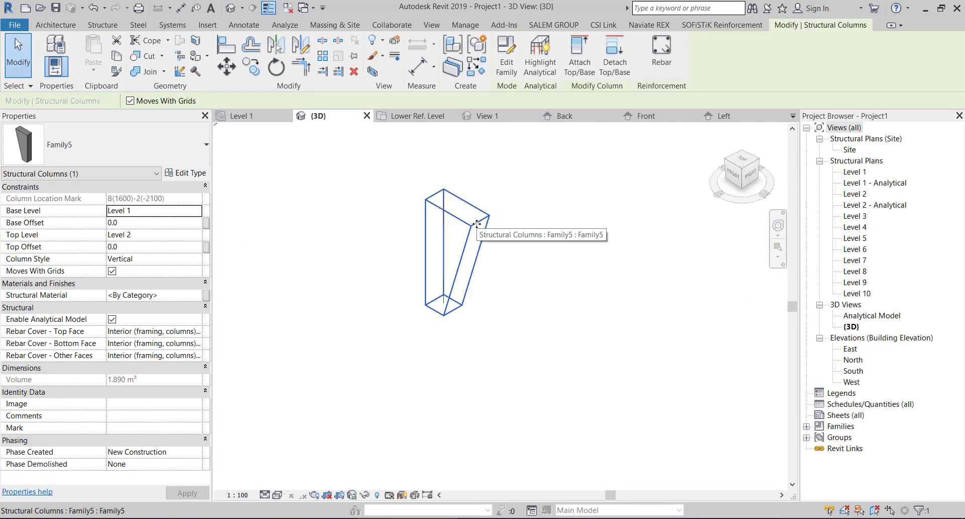
pyautogui.press('Delete')
pyautogui.scroll(-3, 486, 231)
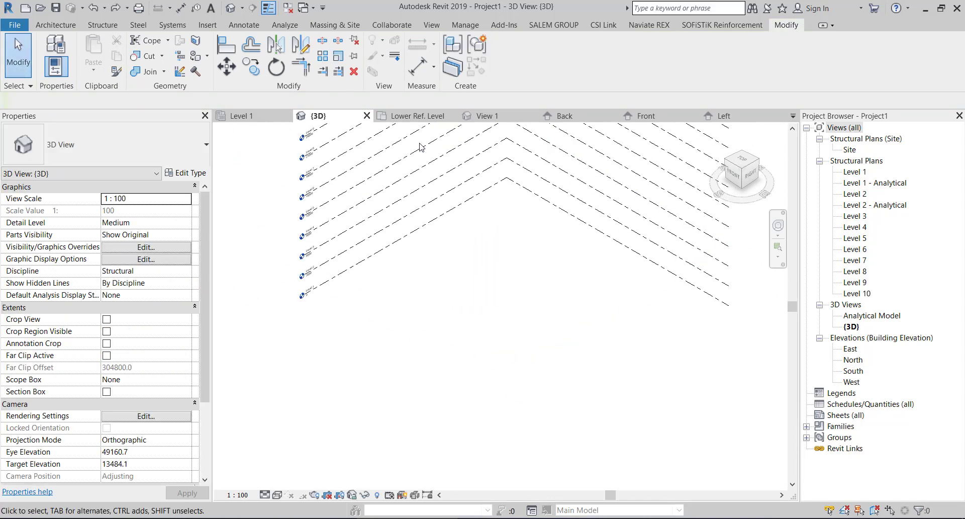
# Place a Family5 structural column at the intersection of grids B and 2 on Level 1, with its height set to Level 2.
pyautogui.click(236, 116)
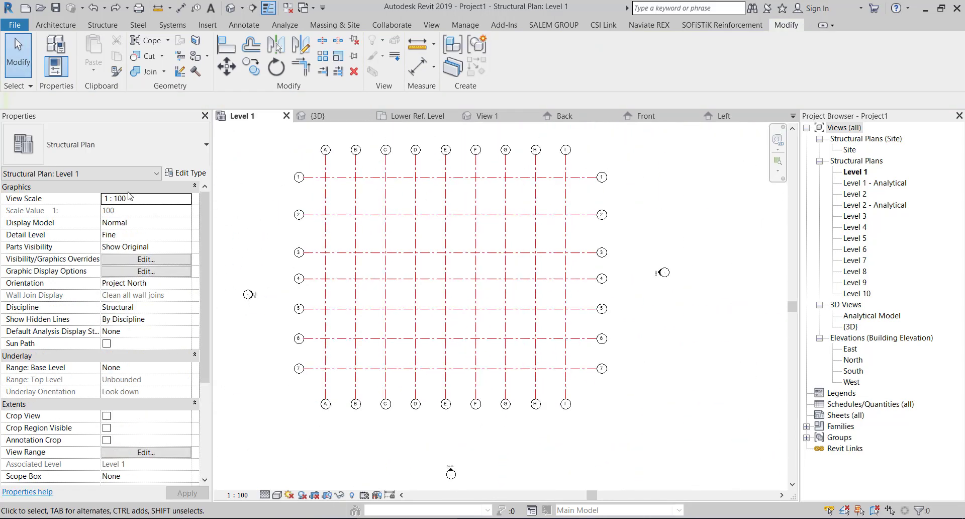
pyautogui.click(102, 25)
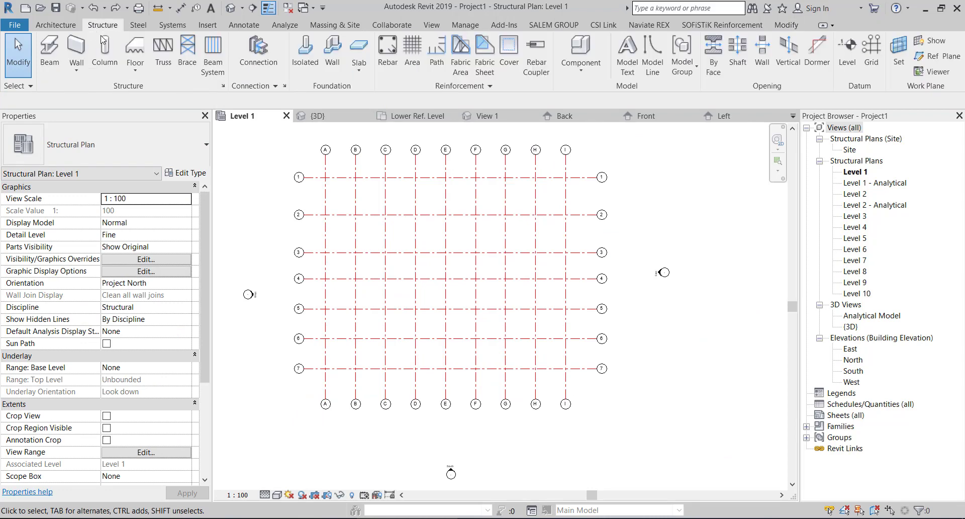
pyautogui.click(451, 234)
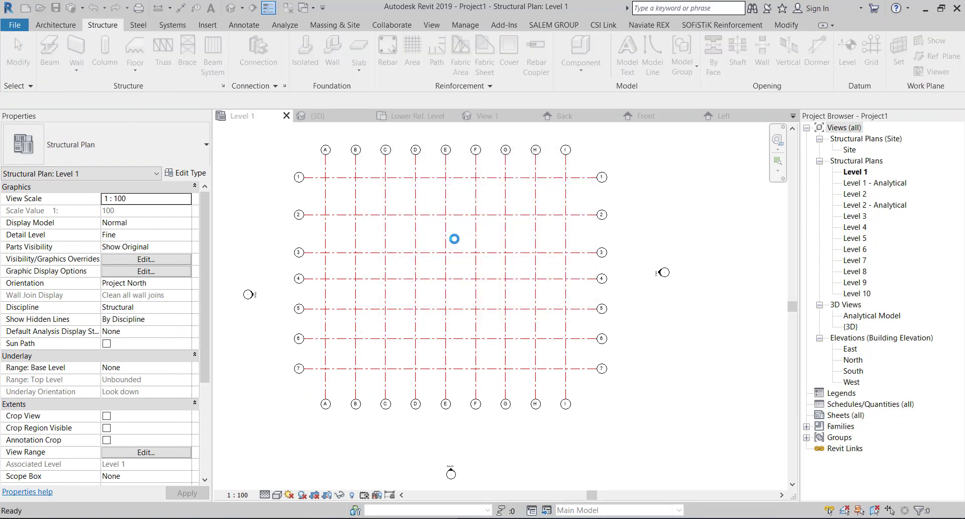
pyautogui.press('c')
pyautogui.press('l')
pyautogui.scroll(3, 346, 200)
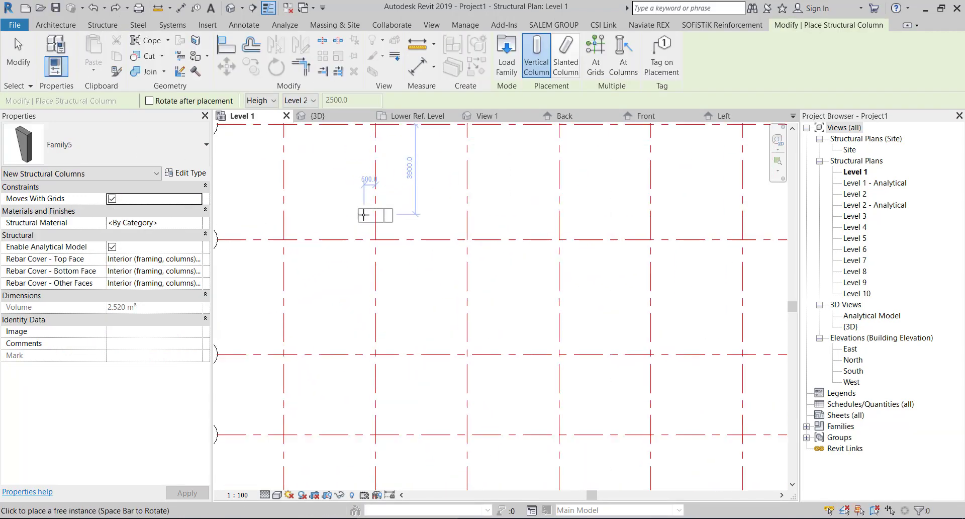
pyautogui.click(385, 240)
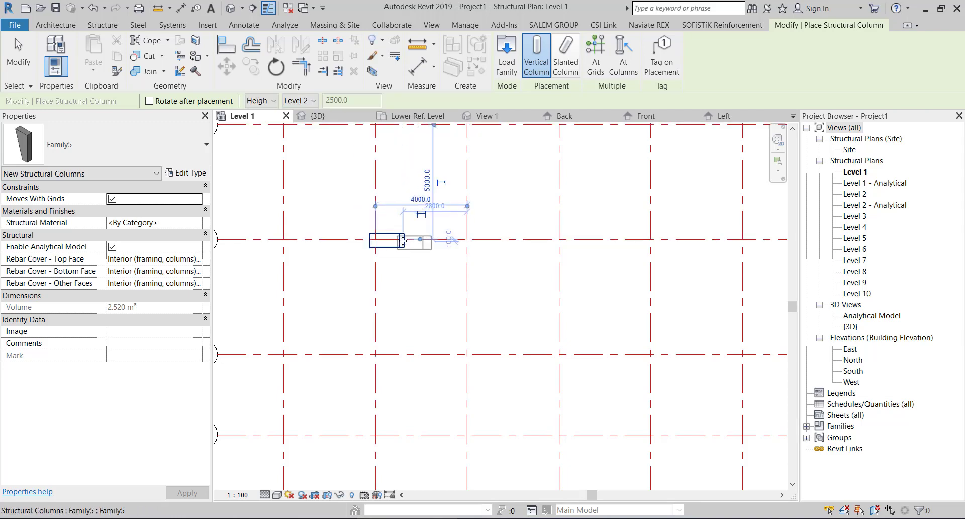
pyautogui.scroll(-3, 393, 241)
pyautogui.press('Escape')
pyautogui.press('Escape')
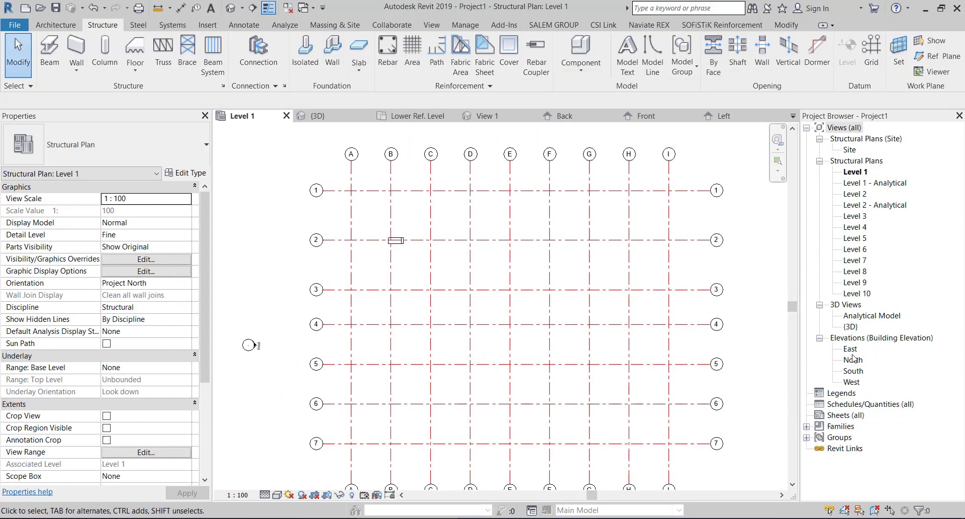
# Examine the placed column's shape in the East and North elevations.
pyautogui.doubleClick(851, 348)
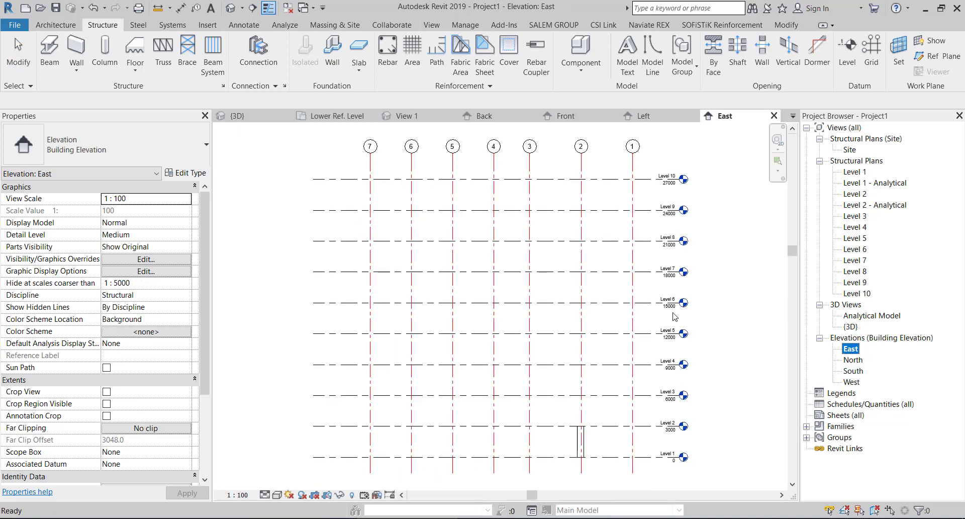
pyautogui.scroll(6, 579, 455)
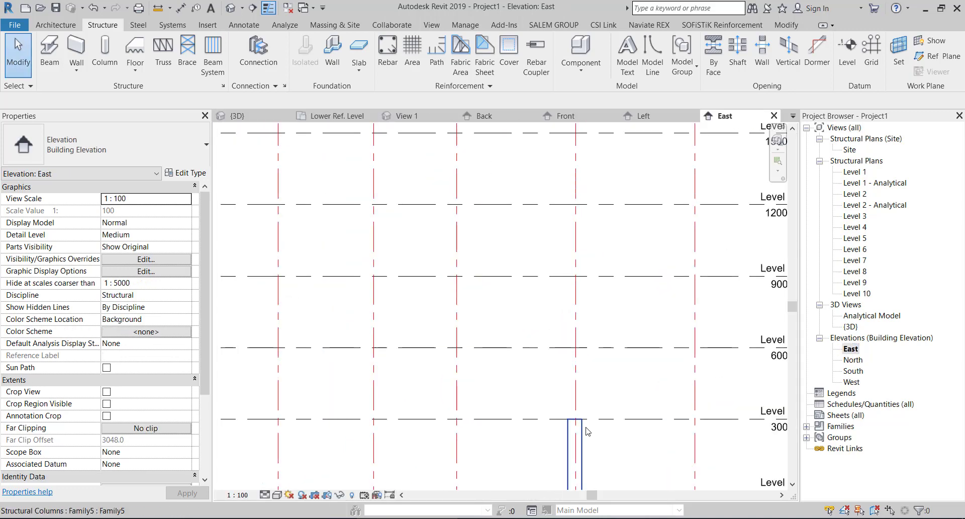
pyautogui.click(853, 372)
pyautogui.doubleClick(855, 360)
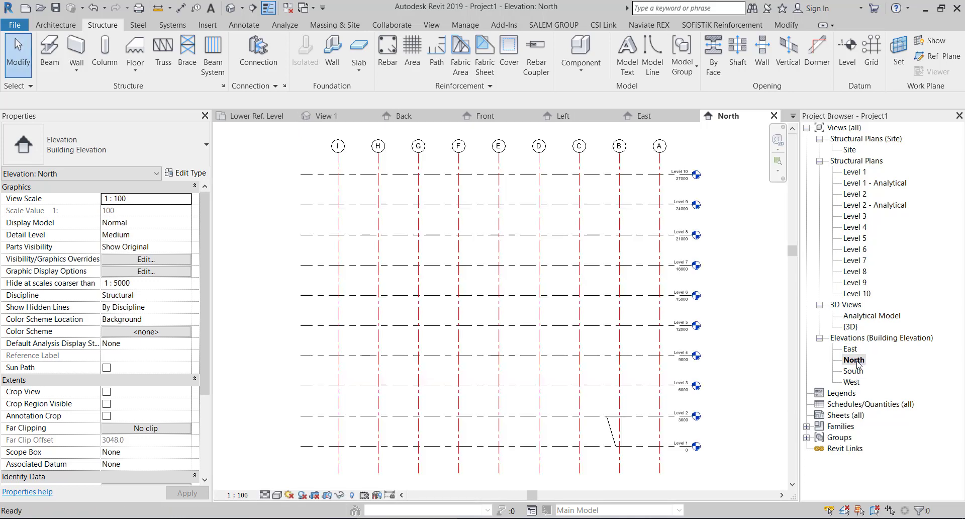
pyautogui.scroll(5, 614, 432)
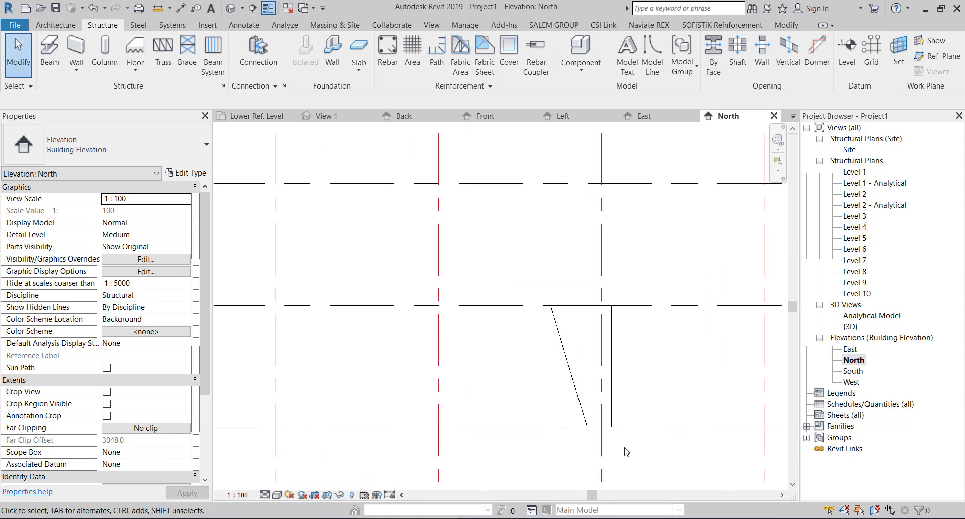
# Review the column's Bottom Back, Bottom Left or Top and Top Back type dimensions, leaving the type properties without changes.
pyautogui.click(557, 363)
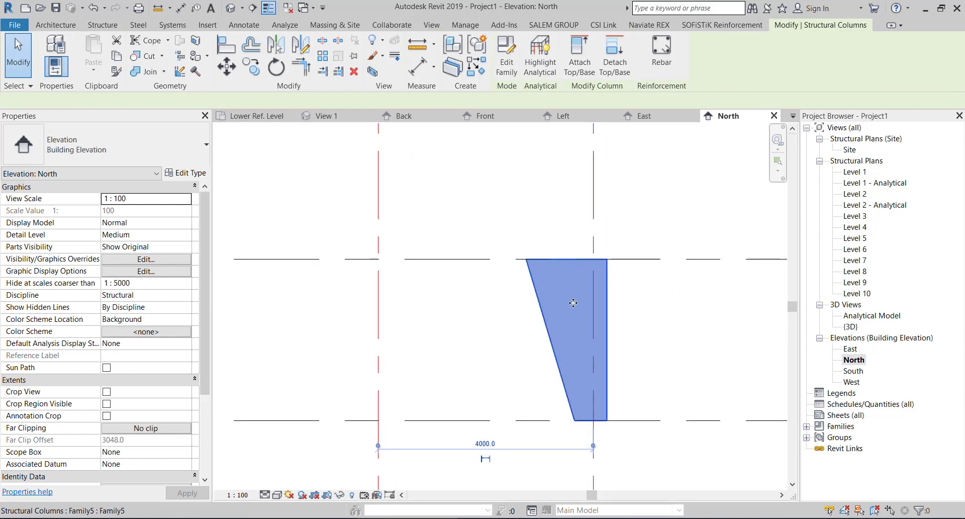
pyautogui.click(168, 174)
pyautogui.press('Tab')
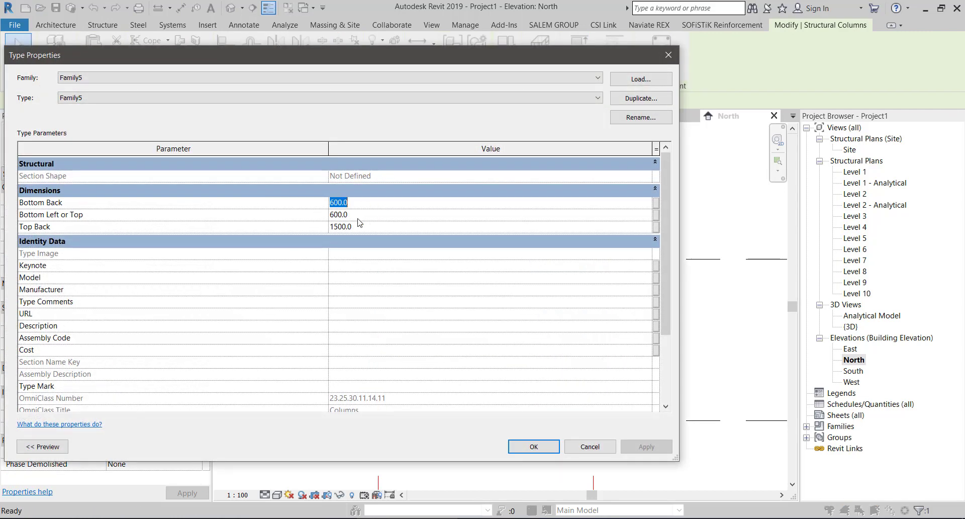
pyautogui.press('Tab')
pyautogui.hotkey('shift', 'Tab')
pyautogui.hotkey('shift', 'Tab')
pyautogui.press('Tab')
pyautogui.press('Tab')
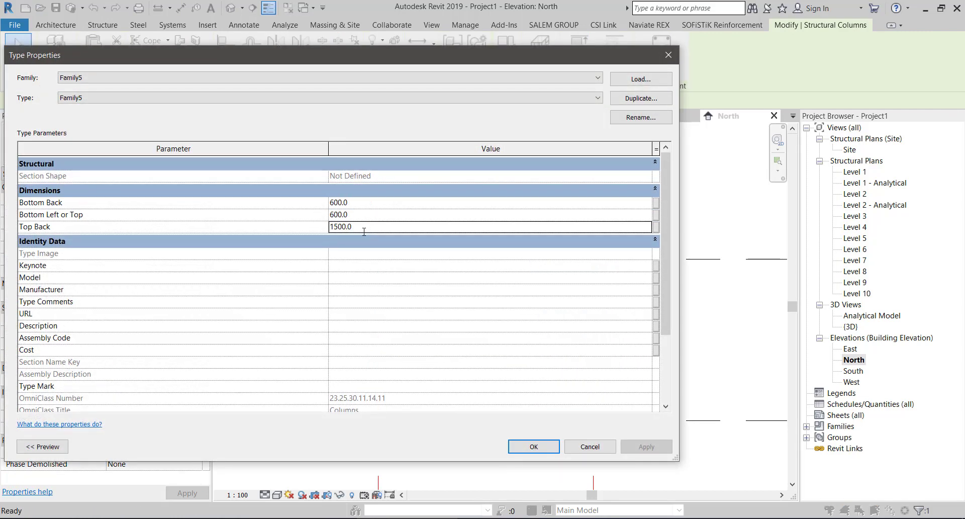
pyautogui.click(586, 447)
pyautogui.scroll(-5, 386, 137)
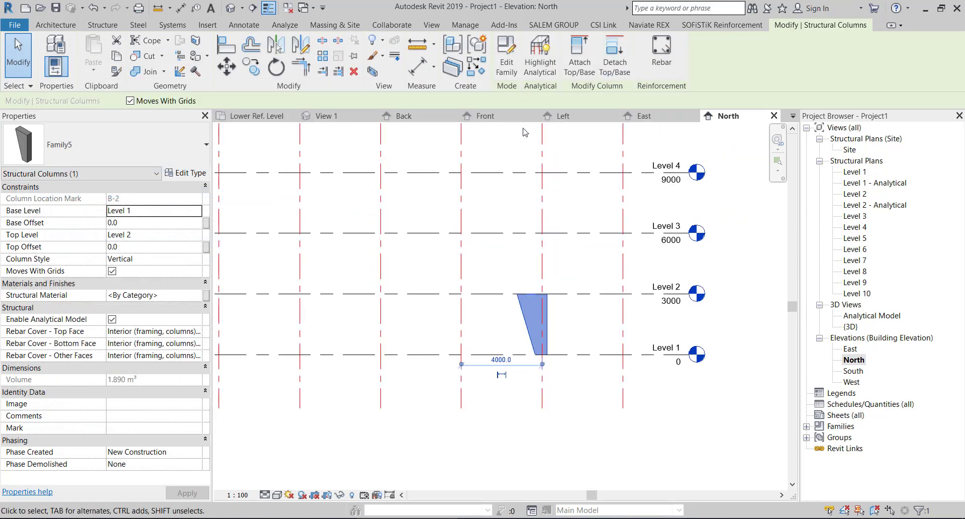
# Close the View 1, Back, Front, Left and East views and inspect the tapered column in the North elevation.
pyautogui.click(534, 116)
pyautogui.click(534, 116)
pyautogui.click(534, 116)
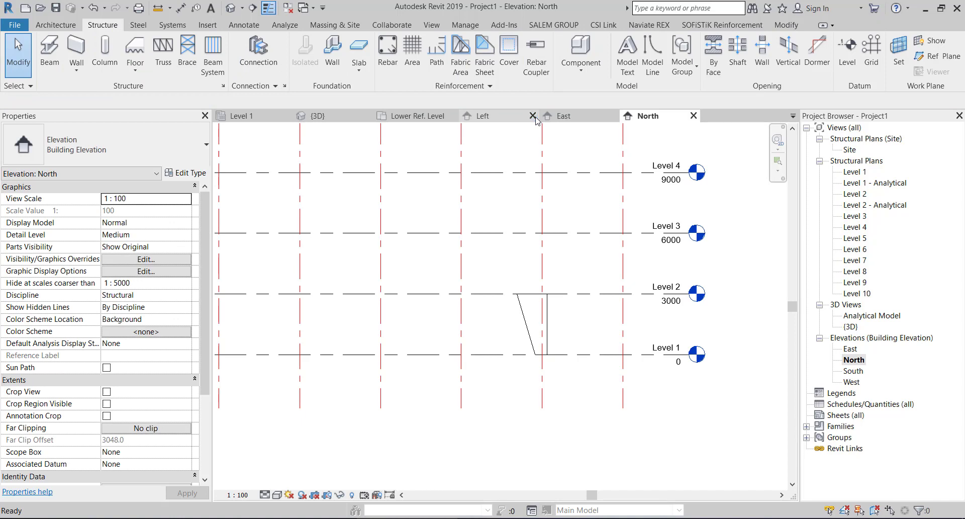
pyautogui.click(534, 116)
pyautogui.click(534, 117)
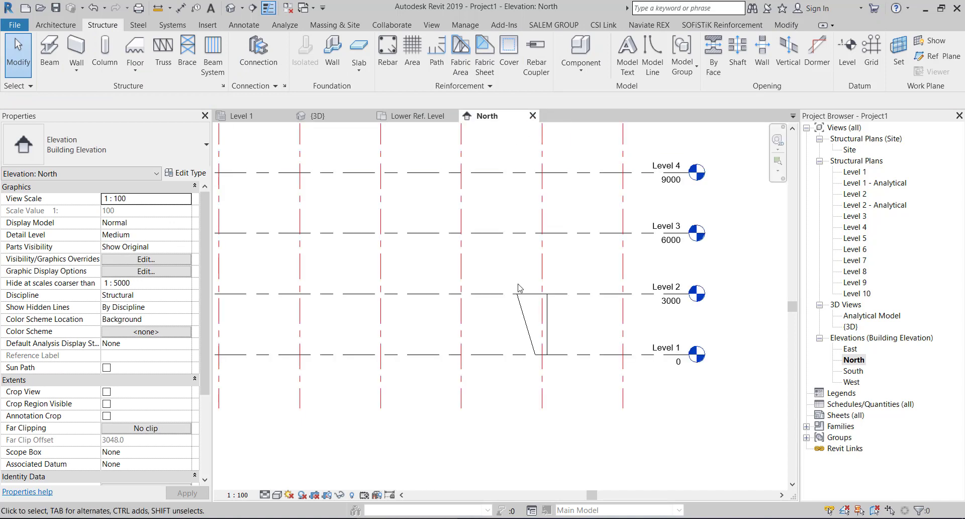
pyautogui.scroll(2, 532, 265)
pyautogui.click(513, 304)
pyautogui.click(511, 300)
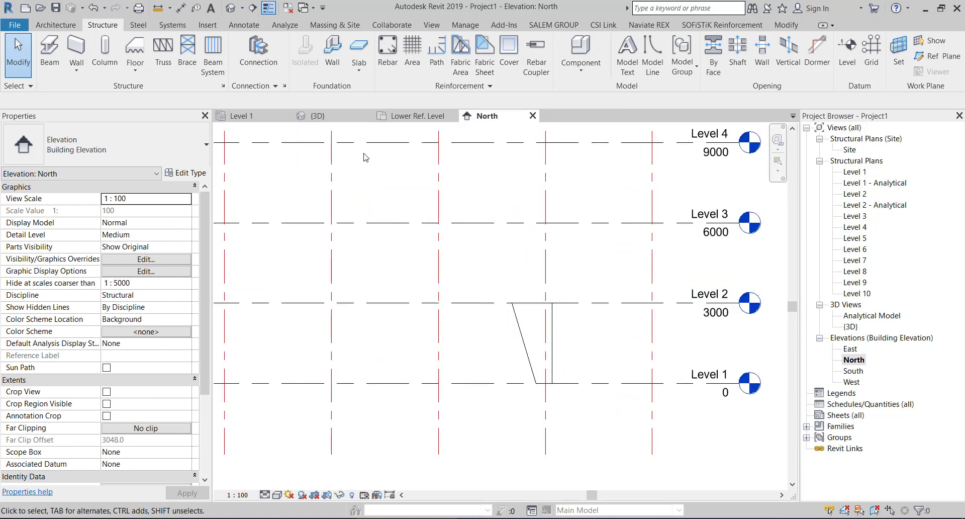
pyautogui.scroll(1, 540, 298)
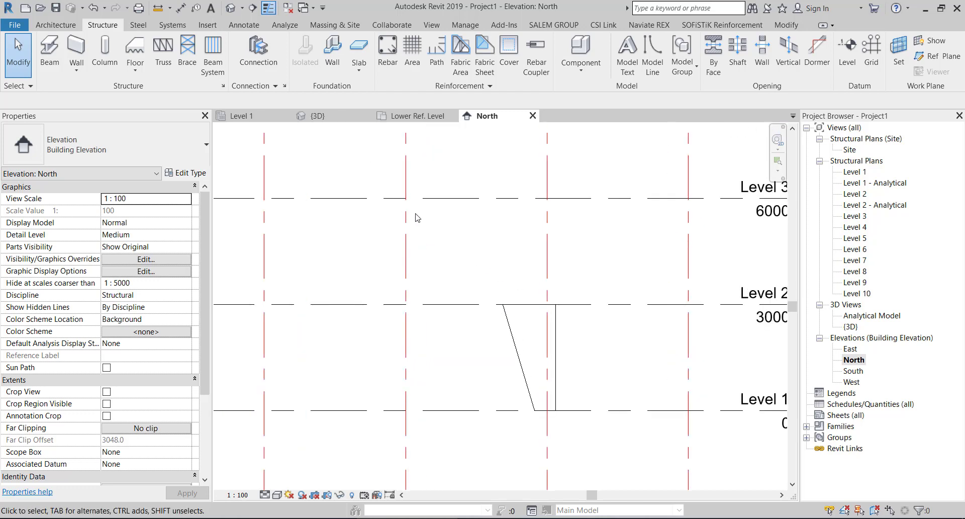
# Try sketching a six-sided polygon as a new blend's base beside the column in the family's Lower Ref. Level plan, and discard the sketch.
pyautogui.click(417, 116)
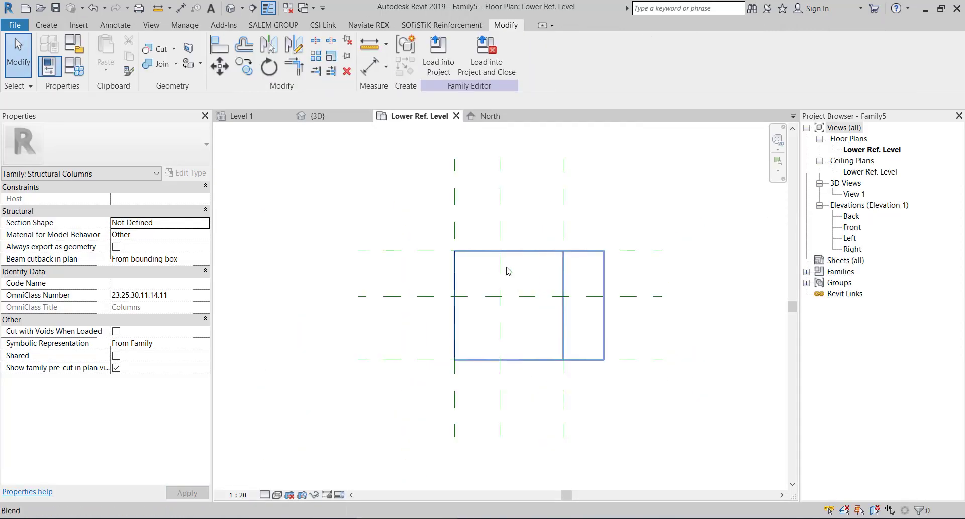
pyautogui.moveTo(527, 264); pyautogui.dragTo(492, 269, button='middle')
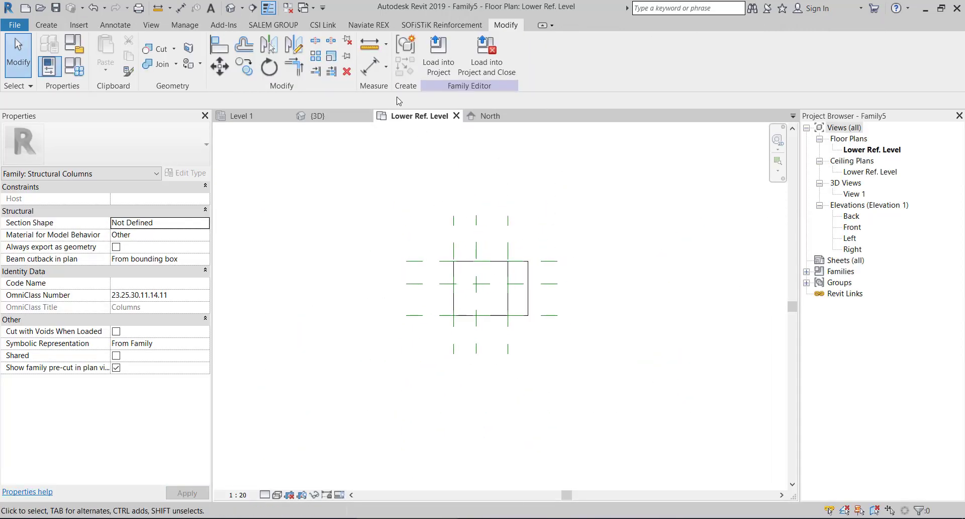
pyautogui.click(46, 24)
pyautogui.click(139, 54)
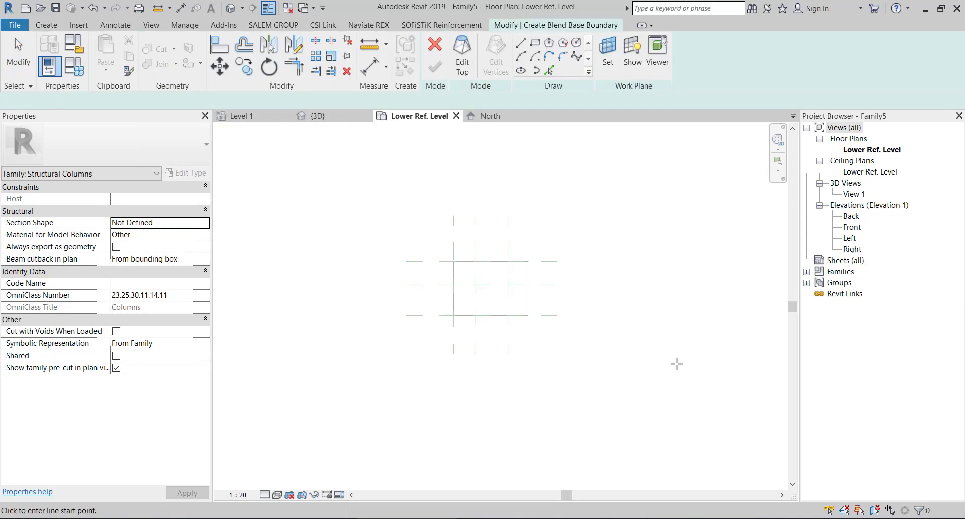
pyautogui.click(550, 43)
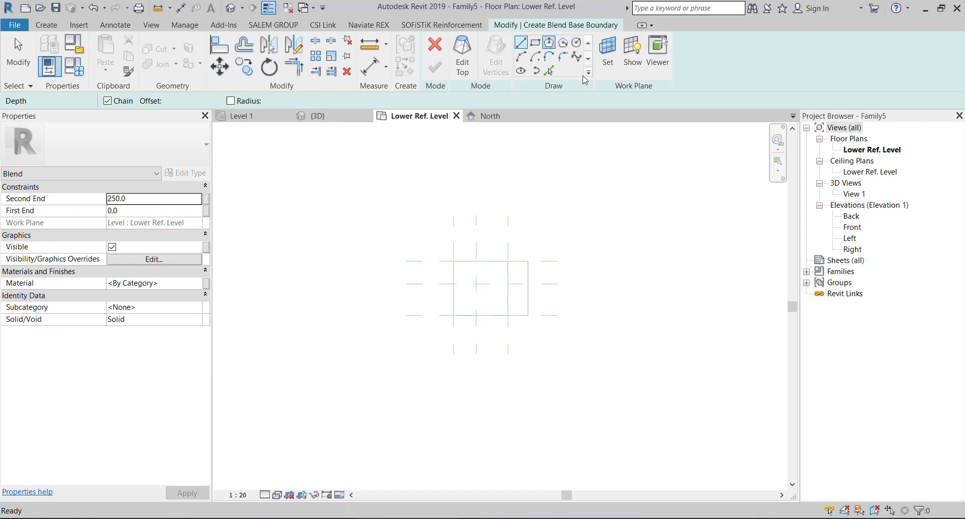
pyautogui.click(642, 248)
pyautogui.click(689, 294)
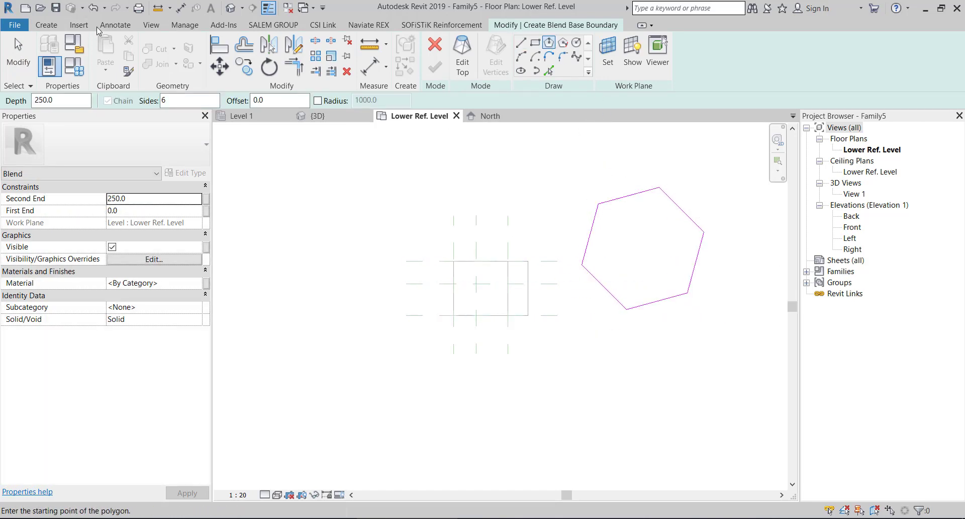
pyautogui.press('Escape')
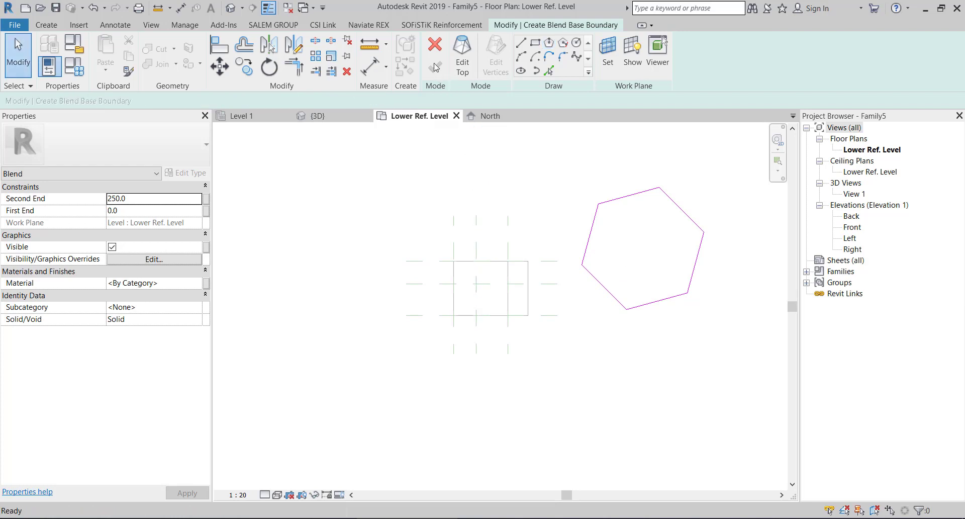
pyautogui.click(435, 45)
pyautogui.click(512, 273)
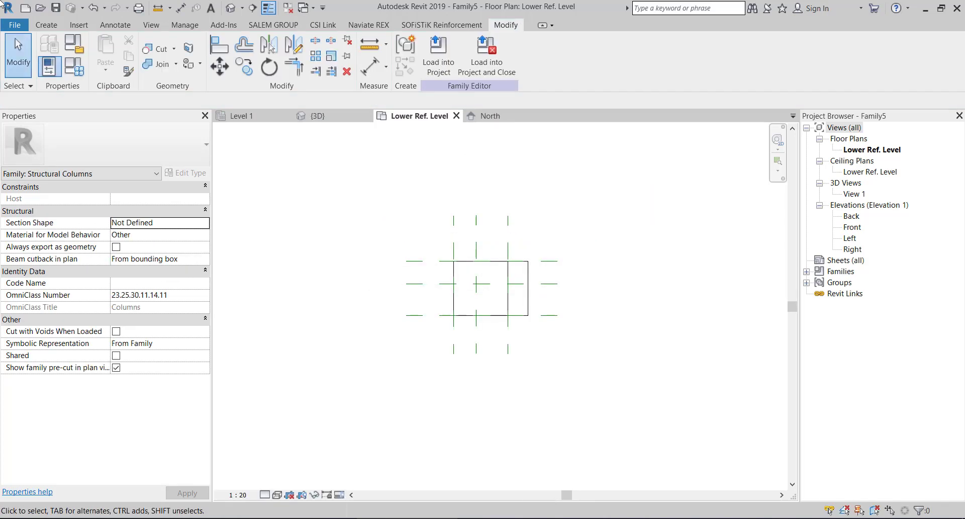